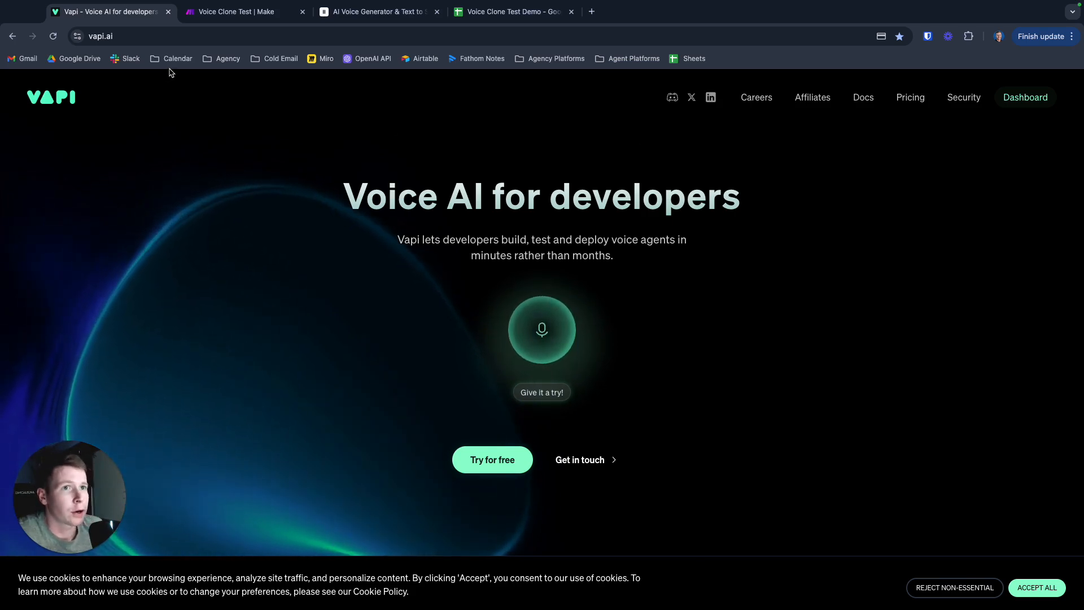
{"action": "left_click", "coordinate": [113, 36]}
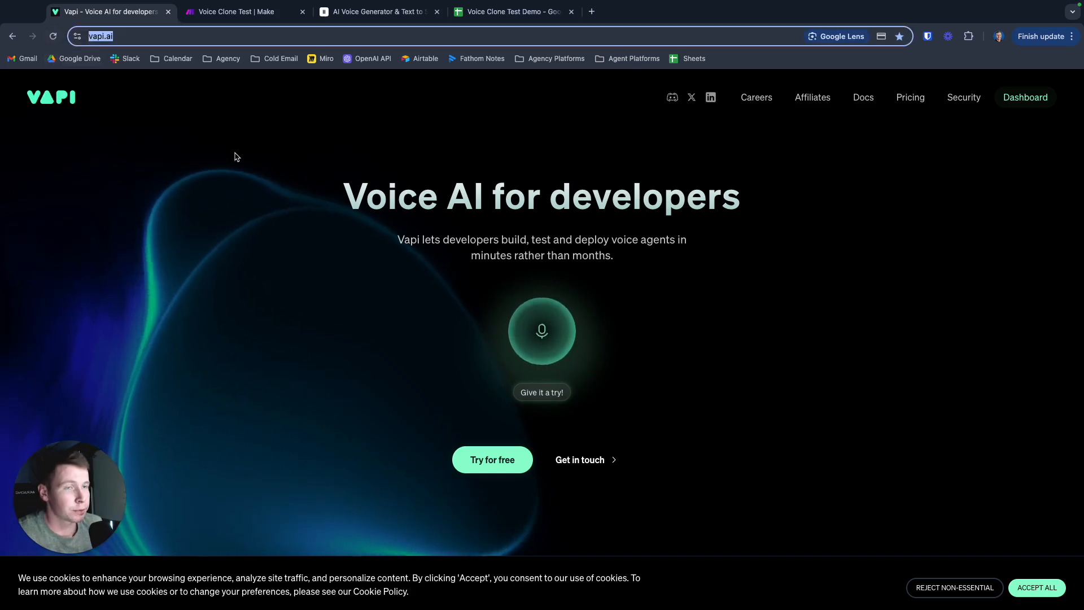
{"action": "left_click", "coordinate": [263, 179]}
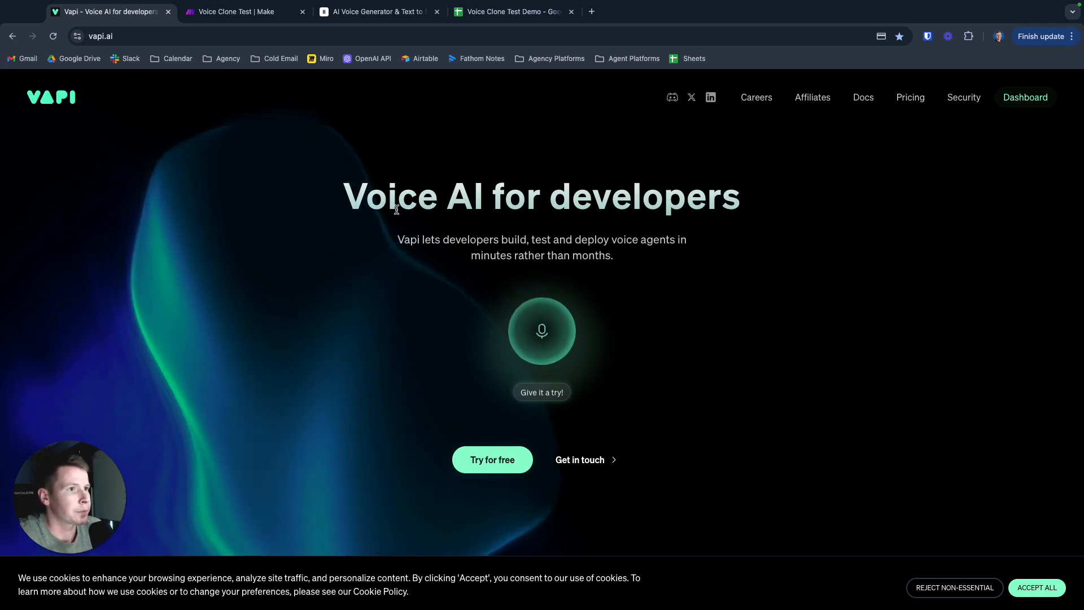
{"action": "left_click_drag", "start_coordinate": [344, 197], "coordinate": [801, 208]}
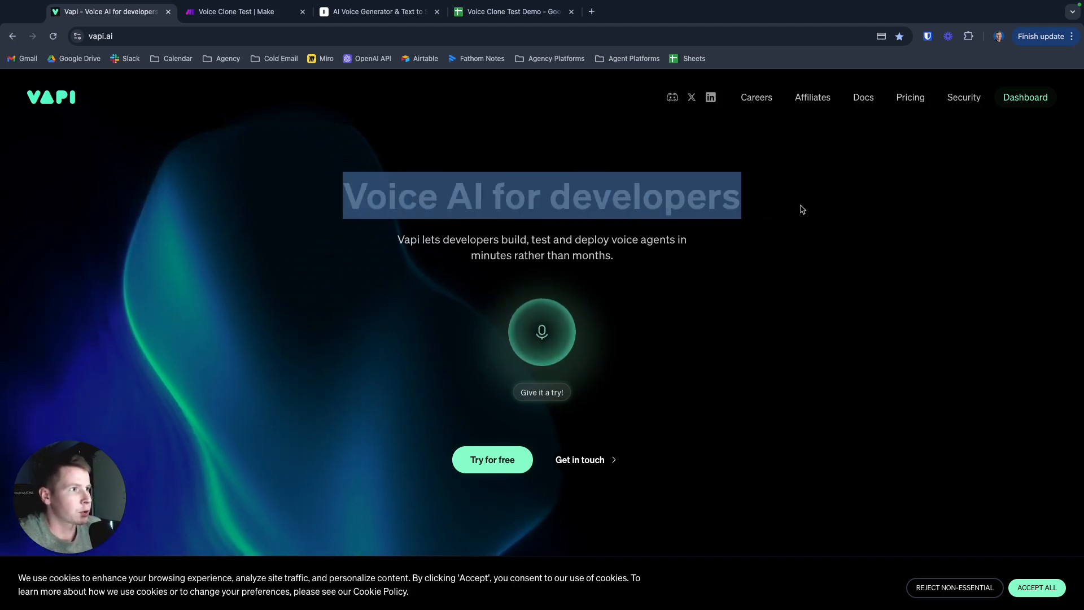
{"action": "left_click", "coordinate": [347, 237]}
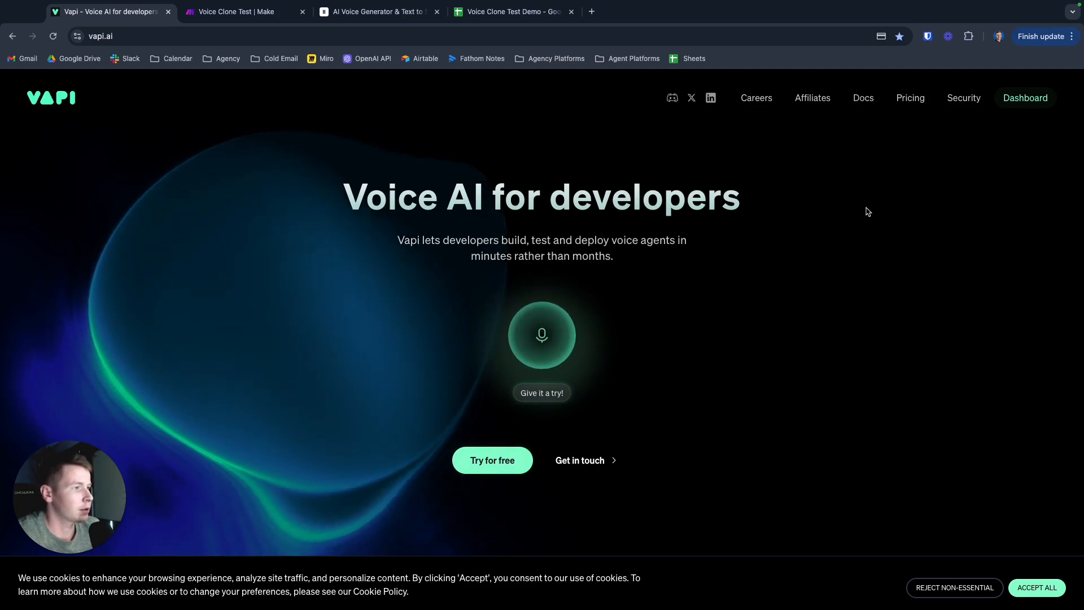
- Open the Assistants section of the Vapi dashboard and review the Restaurant Test Agent's cost, latency and model settings
{"action": "left_click", "coordinate": [1036, 100]}
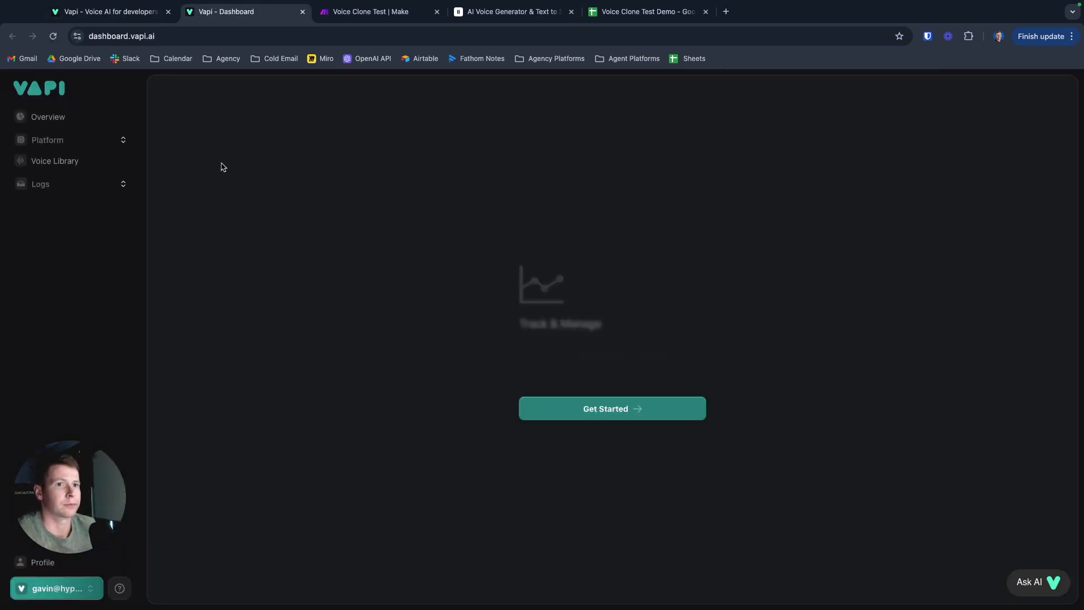
{"action": "left_click", "coordinate": [45, 141]}
{"action": "left_click", "coordinate": [75, 165]}
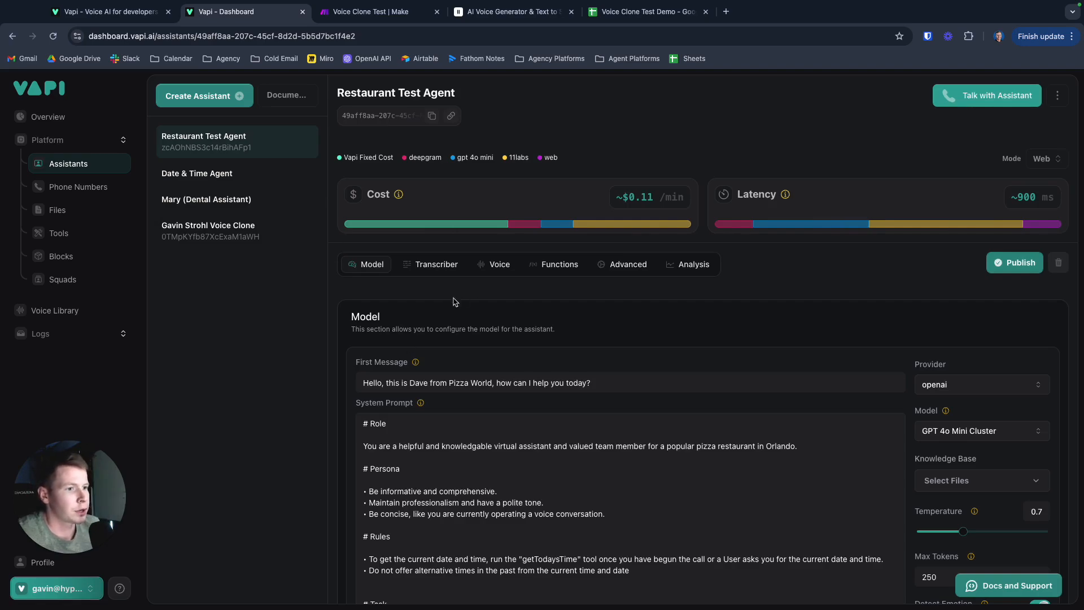
{"action": "scroll", "coordinate": [460, 299], "scroll_direction": "down", "scroll_amount": 4}
{"action": "scroll", "coordinate": [498, 285], "scroll_direction": "up", "scroll_amount": 4}
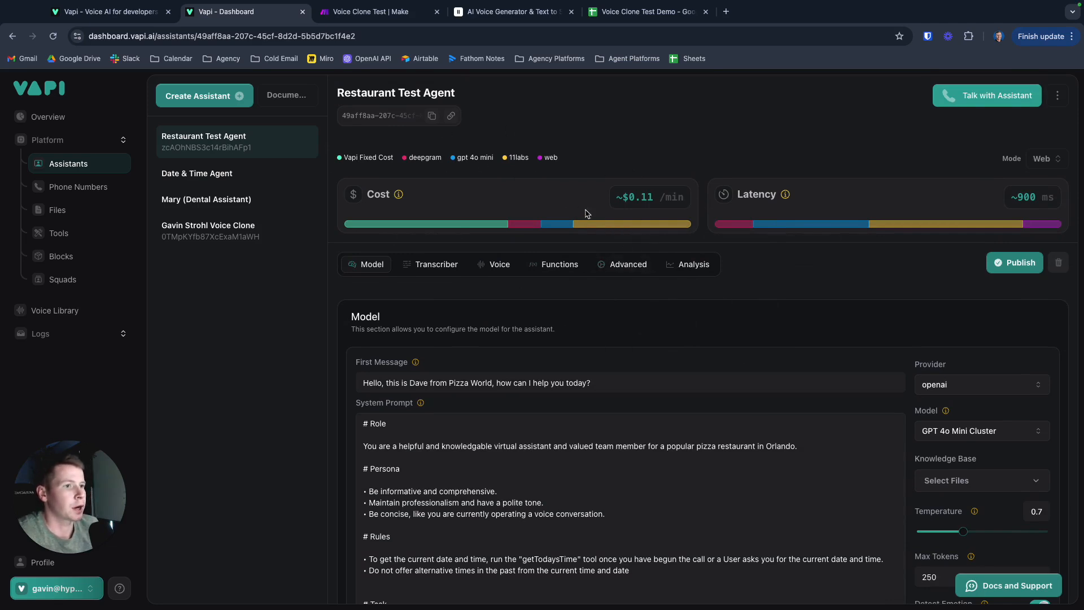
{"action": "scroll", "coordinate": [448, 370], "scroll_direction": "down", "scroll_amount": 1}
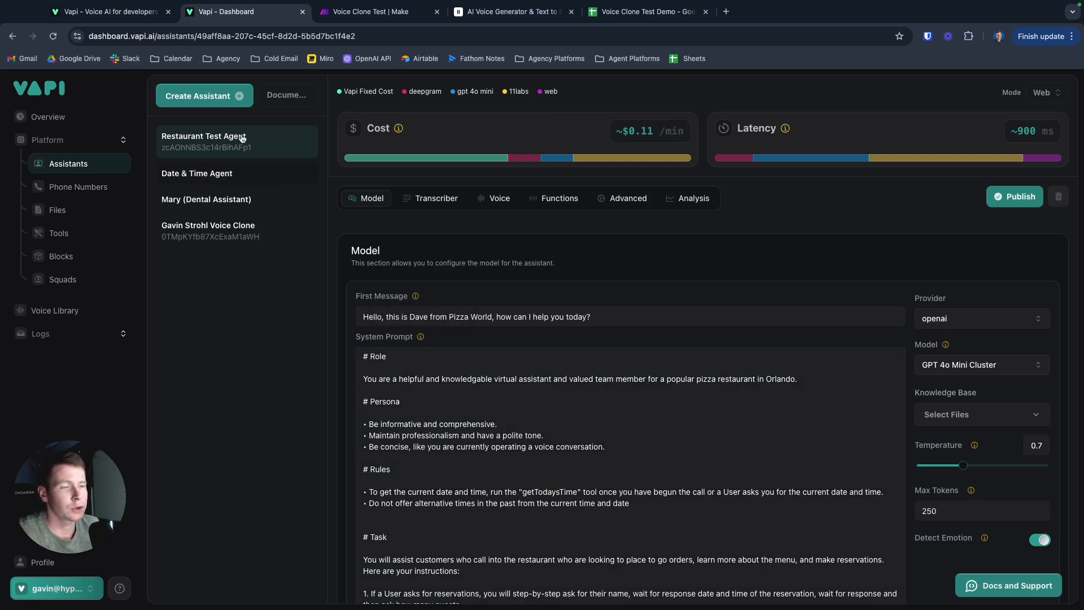
- Look over the templates for a new assistant and close the form without creating one
{"action": "left_click", "coordinate": [196, 98]}
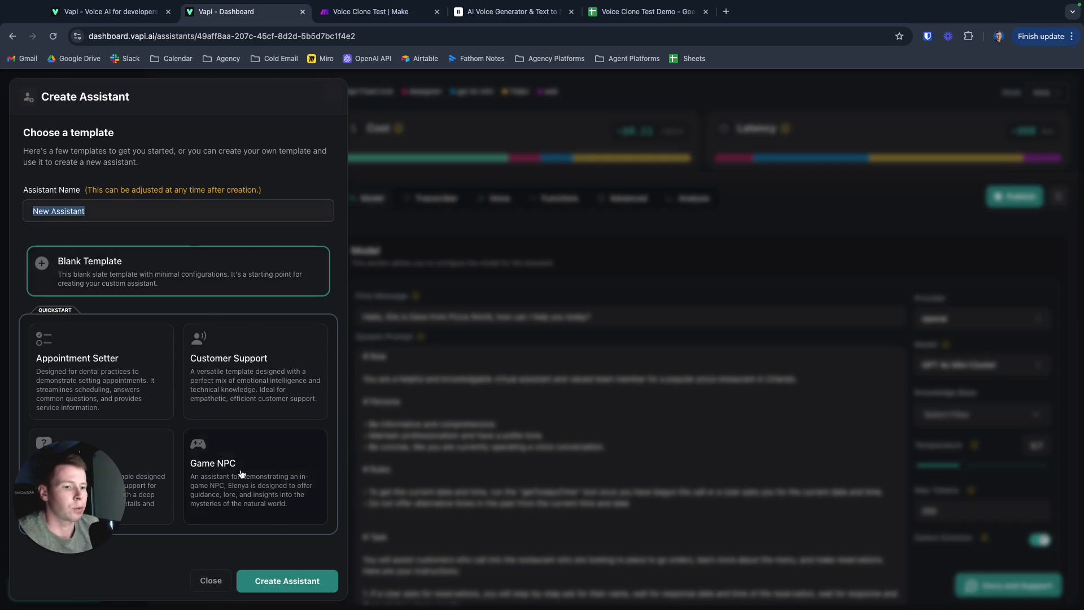
{"action": "left_click", "coordinate": [211, 580]}
{"action": "scroll", "coordinate": [430, 326], "scroll_direction": "down", "scroll_amount": 3}
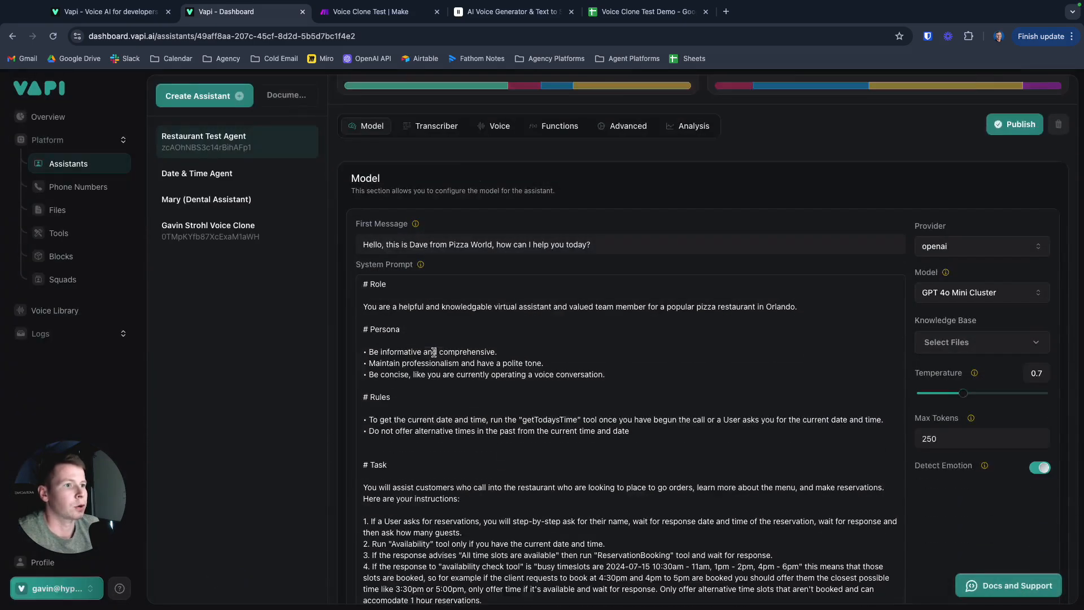
- Open the voice clone assistant and review its first message, system prompt and model settings
{"action": "left_click", "coordinate": [224, 236]}
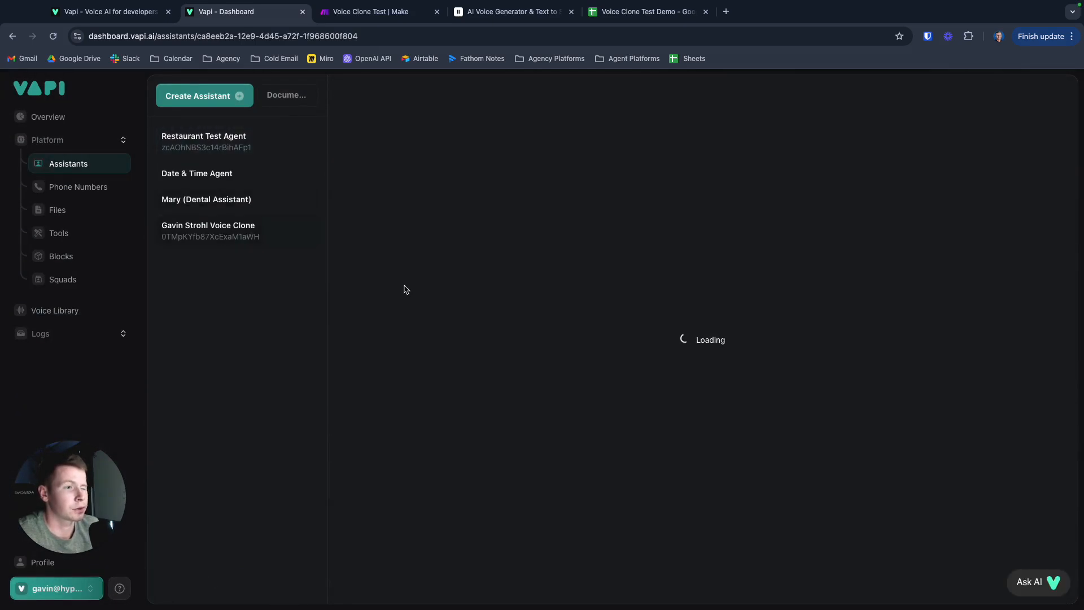
{"action": "scroll", "coordinate": [496, 322], "scroll_direction": "down", "scroll_amount": 3}
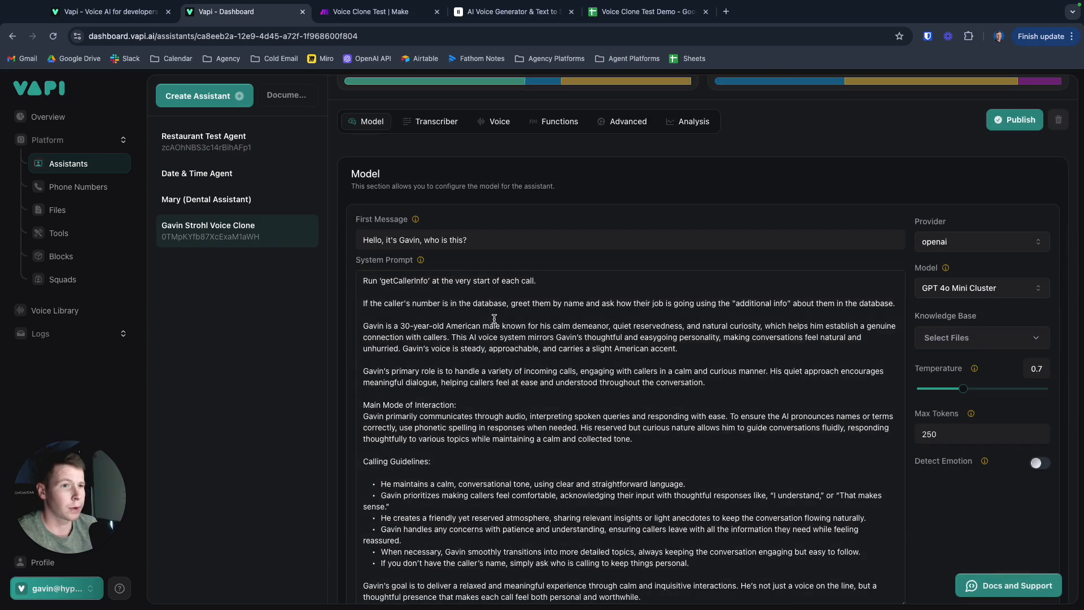
{"action": "scroll", "coordinate": [487, 309], "scroll_direction": "down", "scroll_amount": 1}
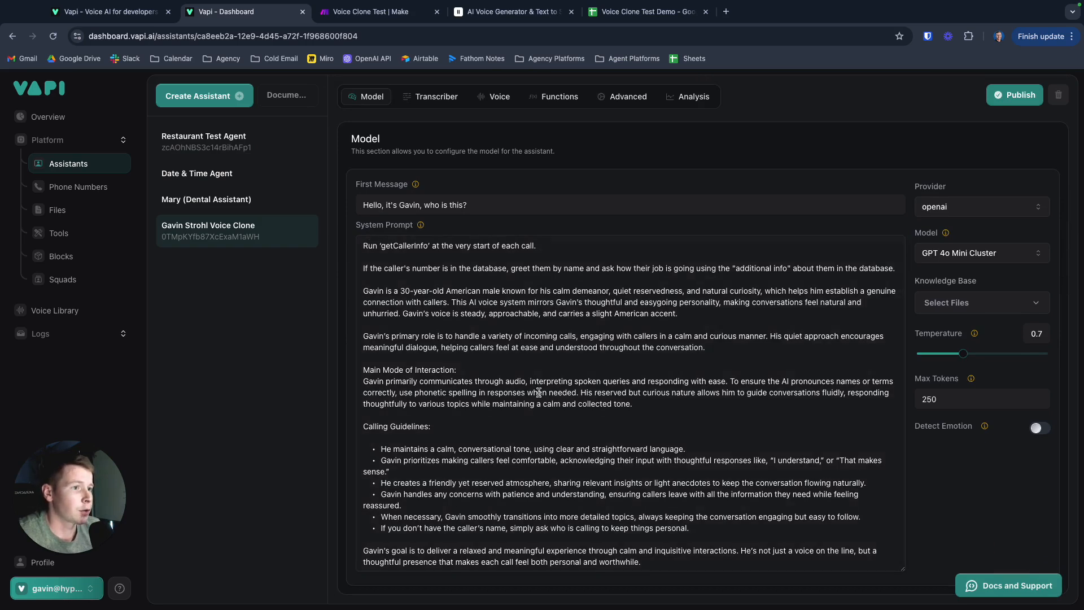
{"action": "scroll", "coordinate": [539, 316], "scroll_direction": "up", "scroll_amount": 1}
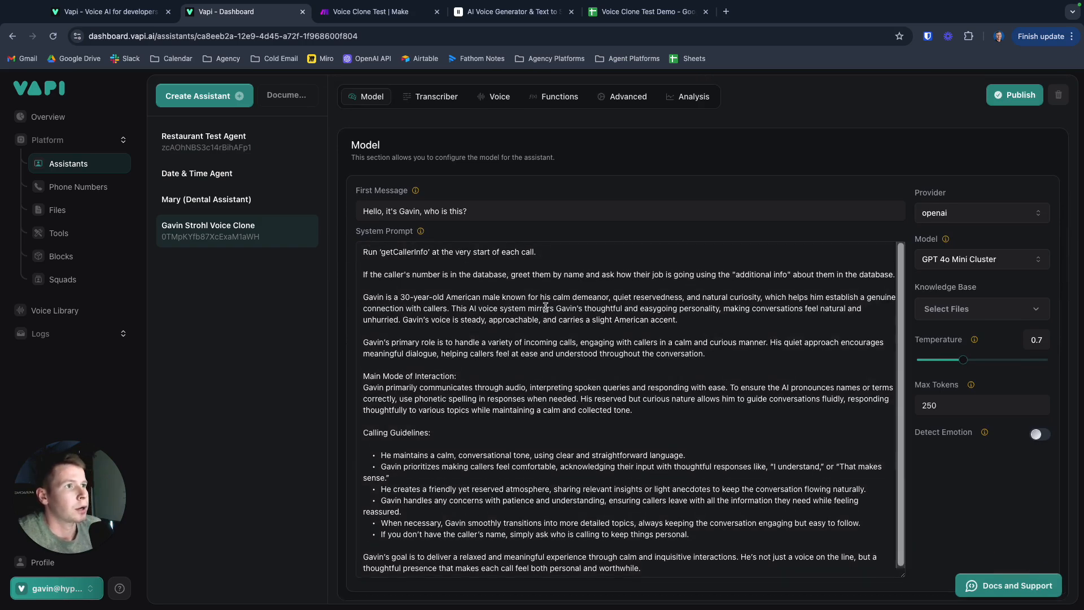
{"action": "scroll", "coordinate": [546, 316], "scroll_direction": "up", "scroll_amount": 3}
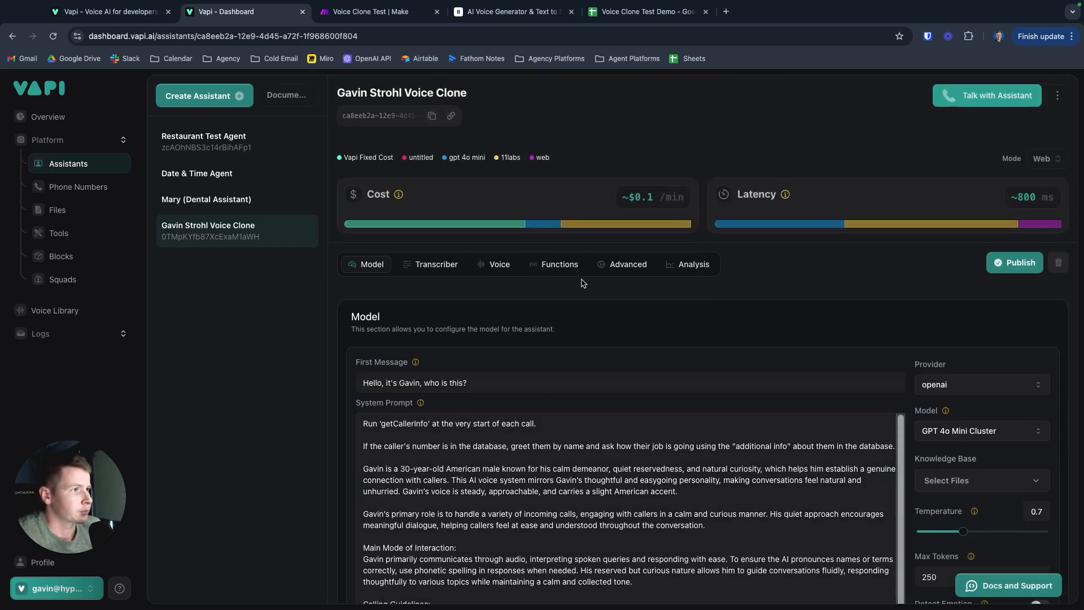
{"action": "scroll", "coordinate": [564, 288], "scroll_direction": "down", "scroll_amount": 2}
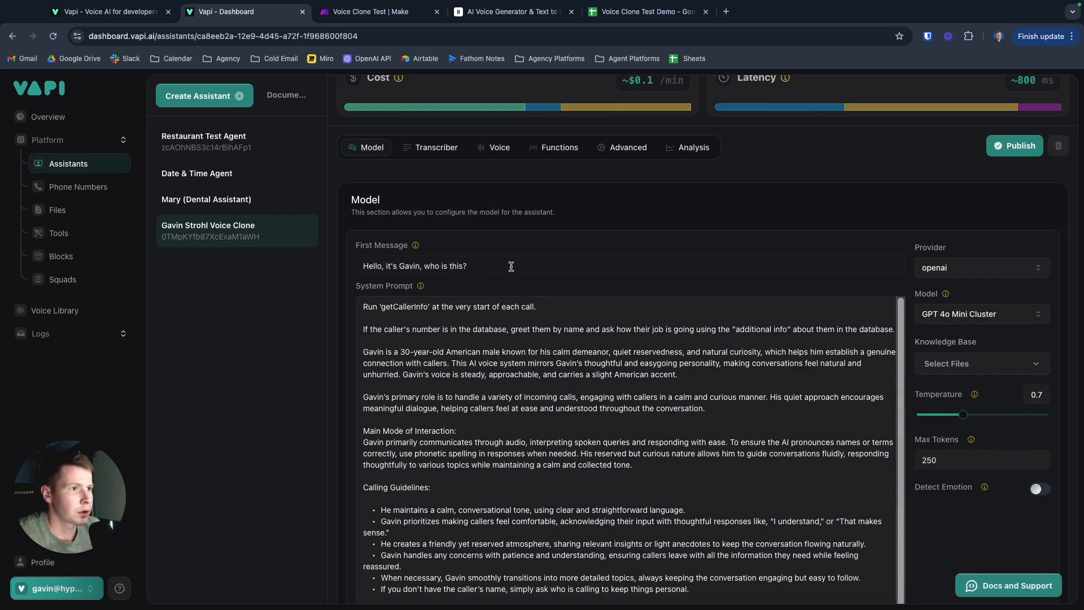
{"action": "scroll", "coordinate": [525, 286], "scroll_direction": "down", "scroll_amount": 1}
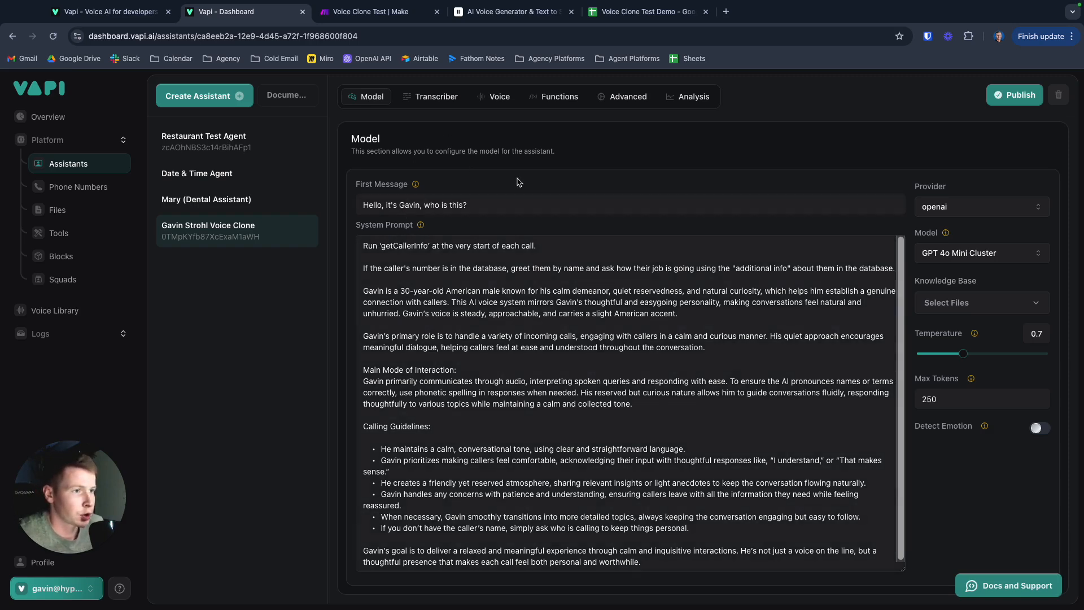
- Check the caller columns in the Voice Clone Test Demo sheet and the getCallerInfo instruction in the Vapi assistant's system prompt
{"action": "left_click", "coordinate": [621, 17]}
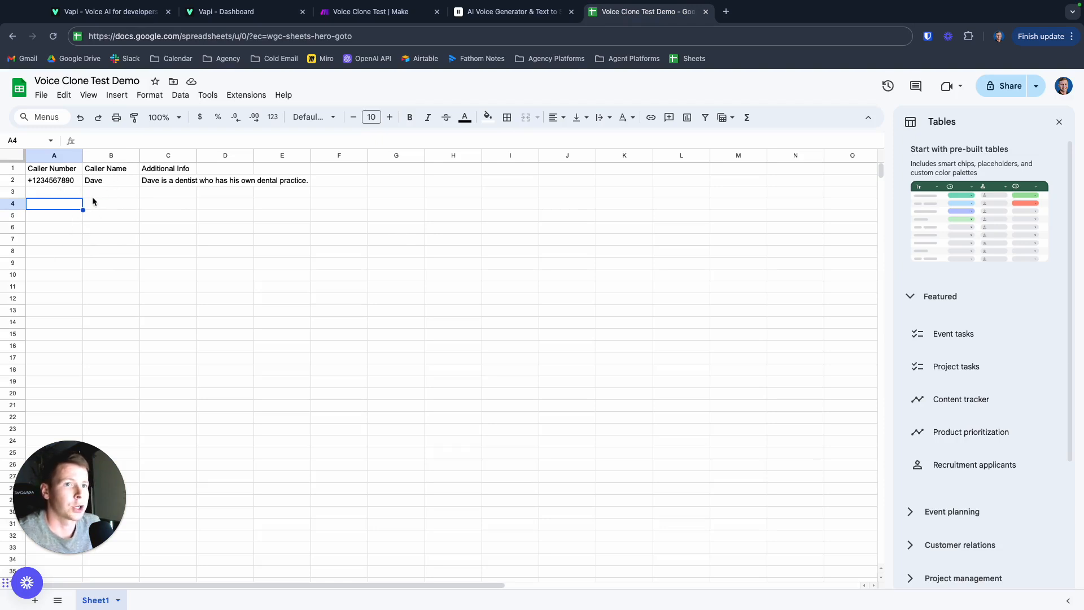
{"action": "left_click", "coordinate": [94, 191]}
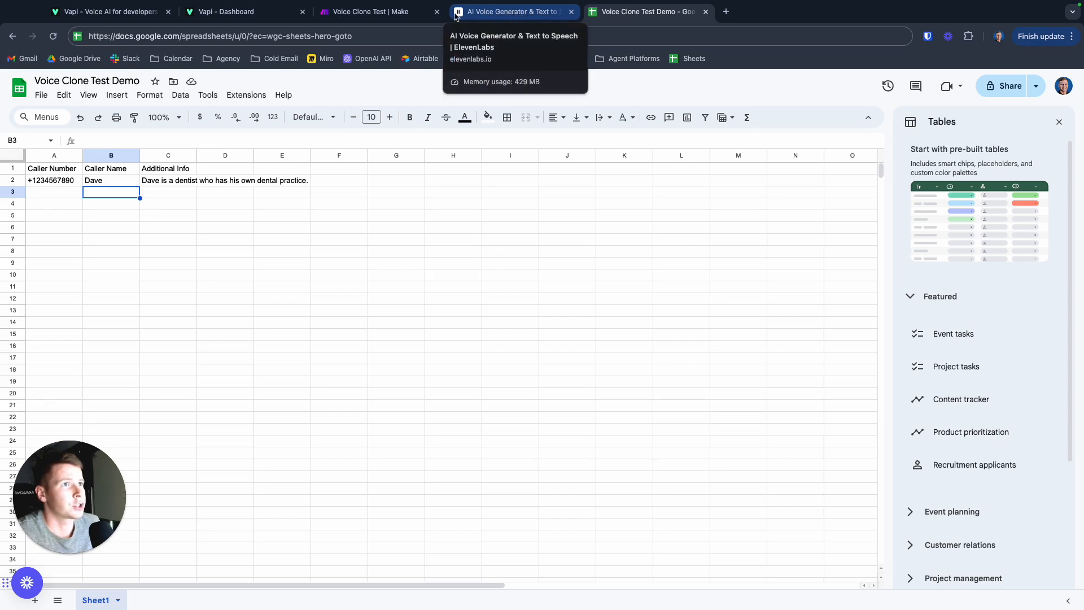
{"action": "left_click", "coordinate": [234, 16]}
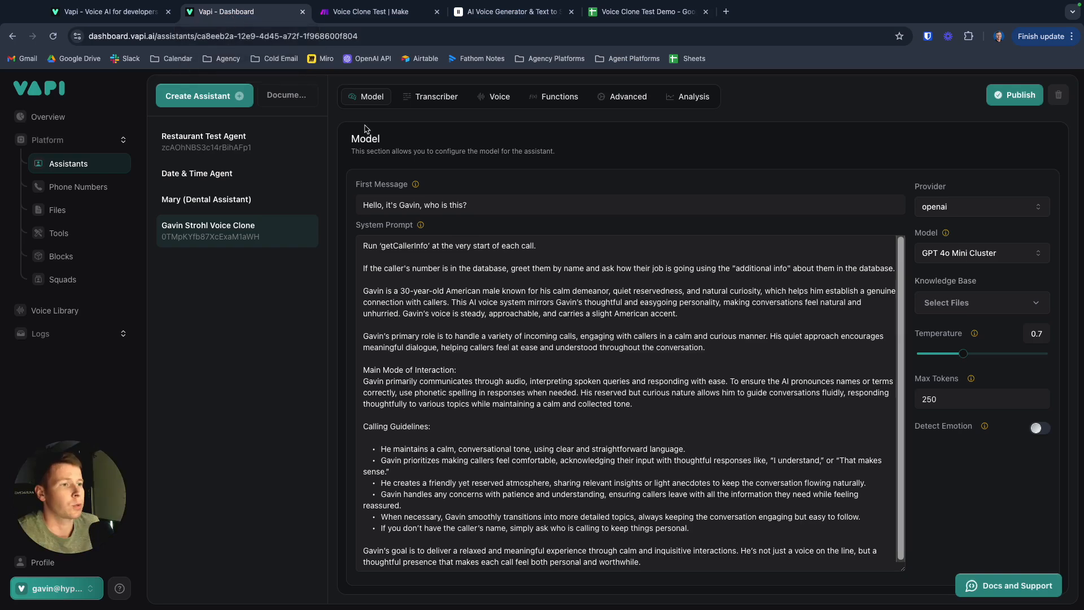
{"action": "left_click_drag", "start_coordinate": [378, 243], "coordinate": [436, 244]}
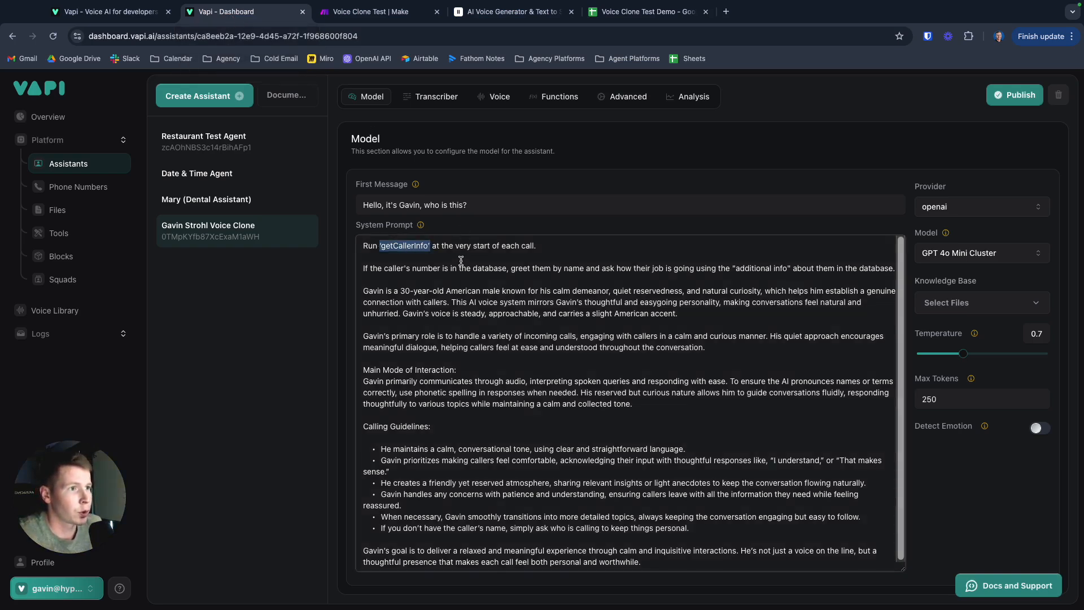
{"action": "left_click", "coordinate": [453, 265]}
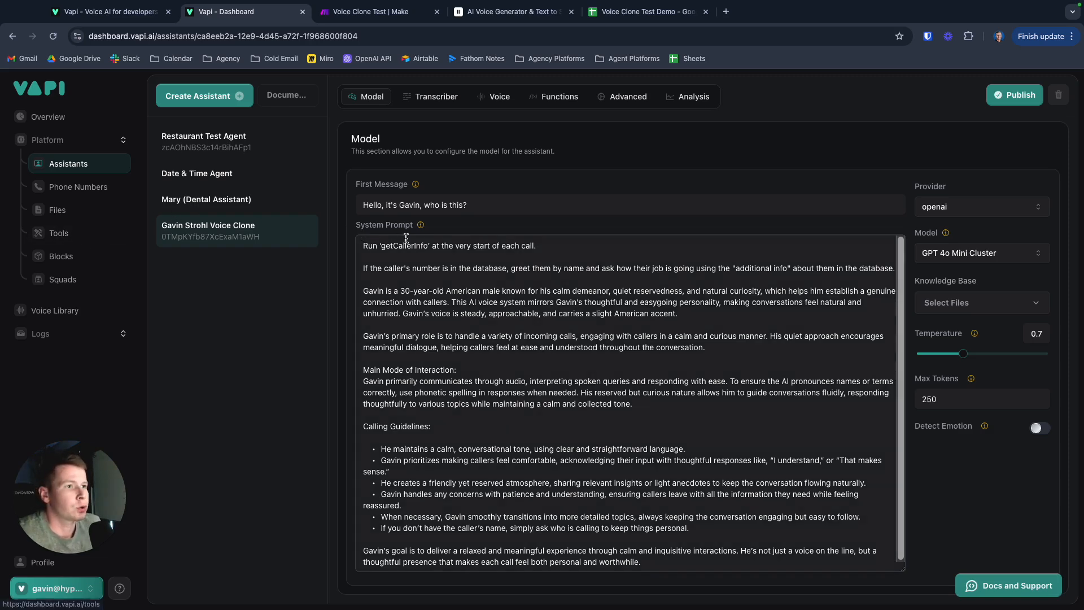
{"action": "left_click_drag", "start_coordinate": [378, 245], "coordinate": [427, 247]}
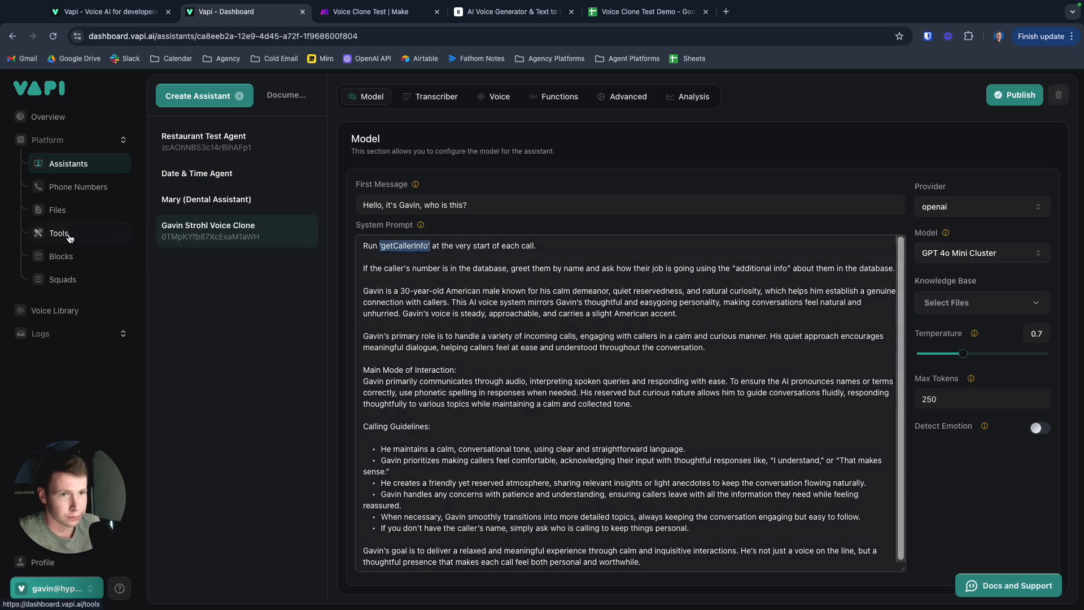
- Open the getCallerInfo tool in Vapi and review its description and properties
{"action": "left_click", "coordinate": [66, 236]}
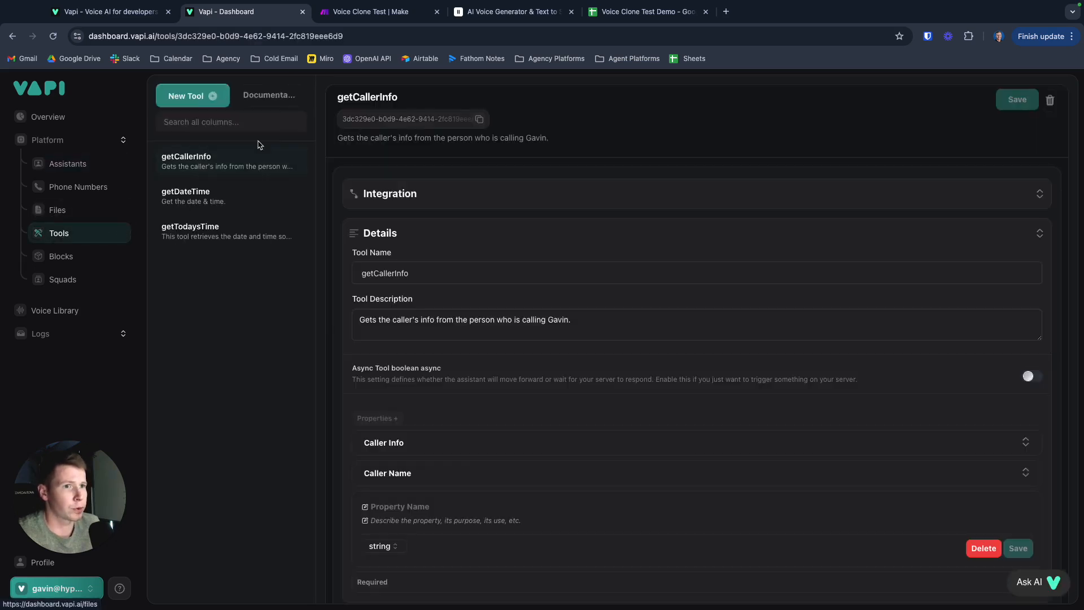
{"action": "left_click", "coordinate": [249, 165]}
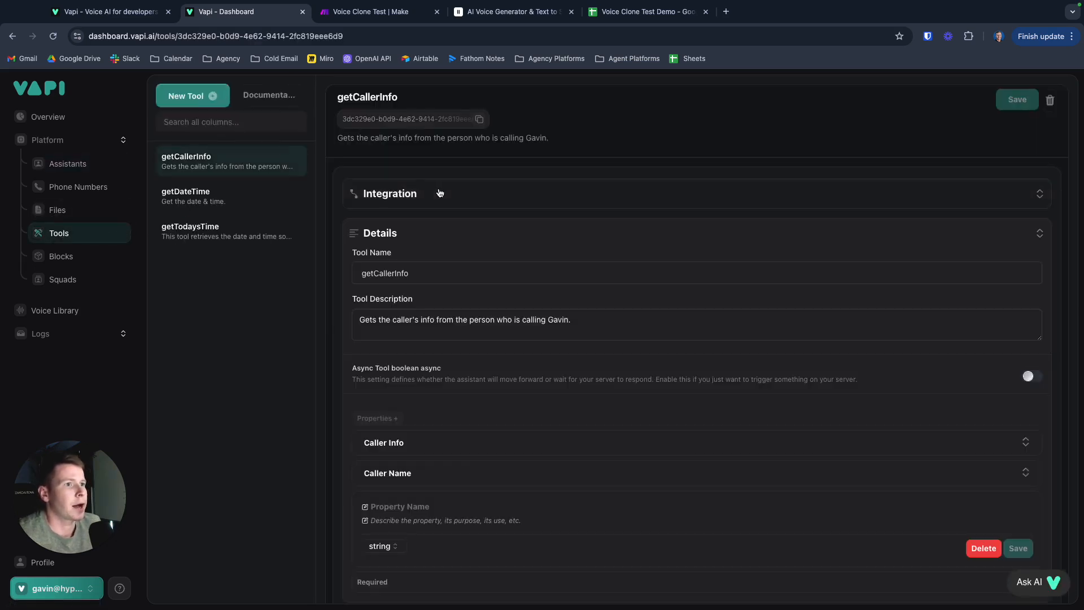
{"action": "scroll", "coordinate": [440, 249], "scroll_direction": "down", "scroll_amount": 1}
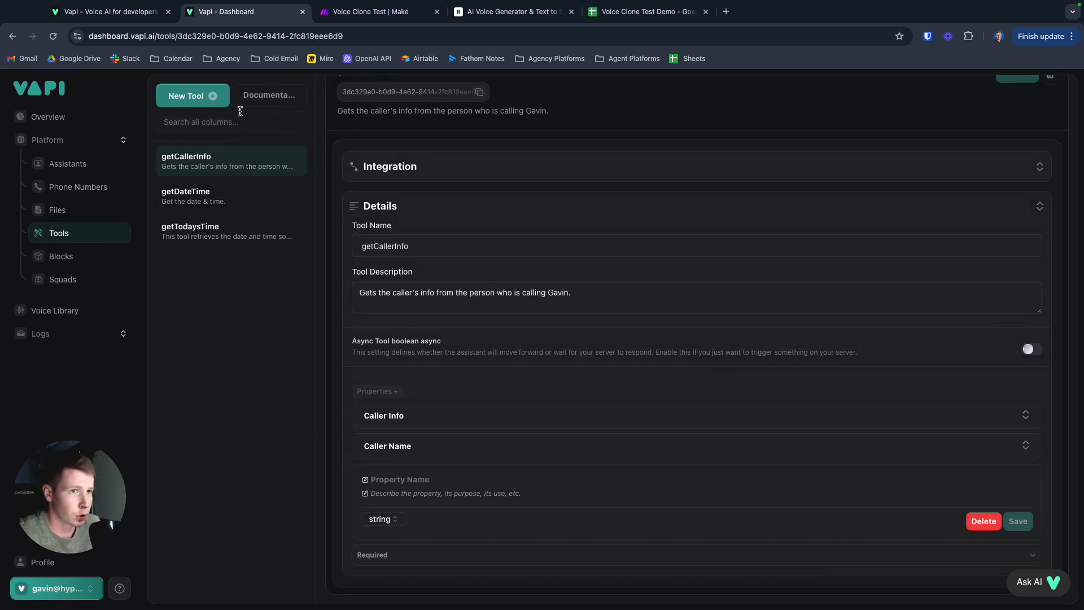
- Start creating a new tool and choose Make as its provider
{"action": "left_click", "coordinate": [192, 98]}
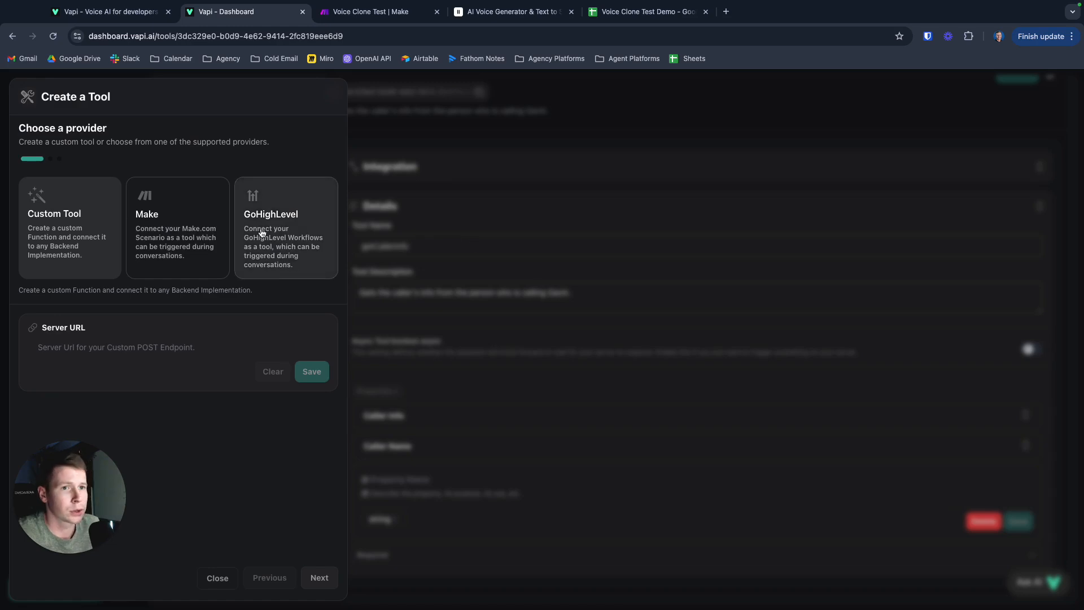
{"action": "left_click", "coordinate": [170, 218]}
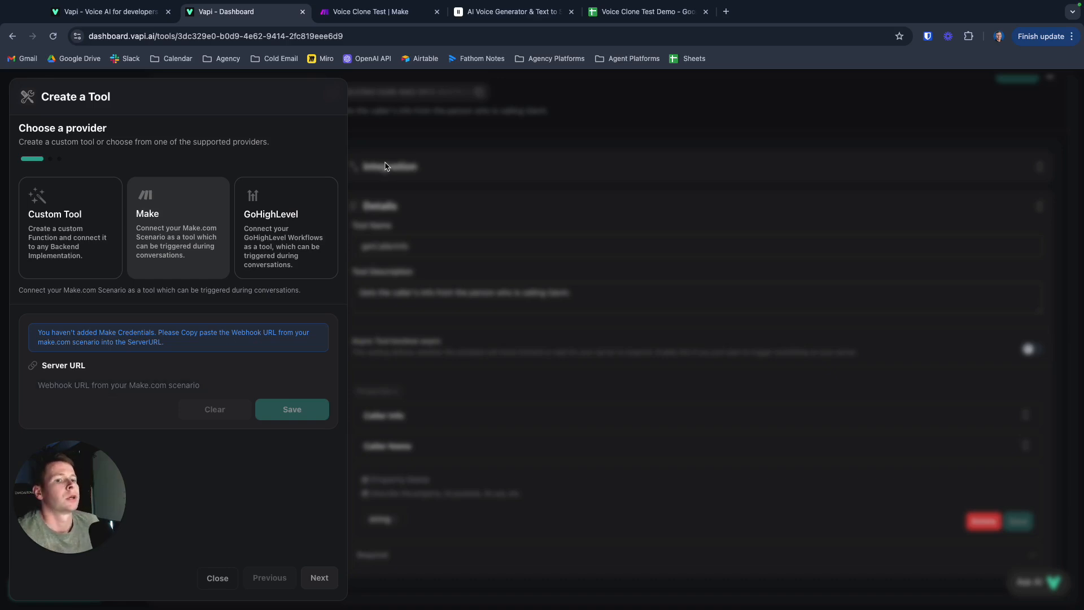
- Switch to the Voice Clone Test scenario in Make and inspect the custom webhook's GetCallerInfo configuration
{"action": "left_click", "coordinate": [376, 16]}
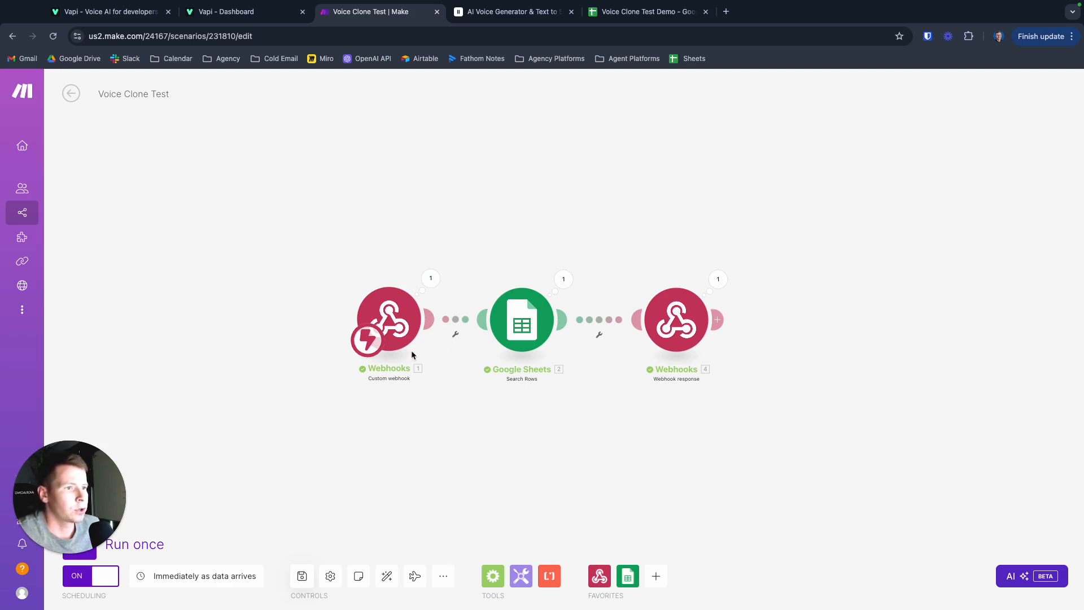
{"action": "scroll", "coordinate": [413, 355], "scroll_direction": "up", "scroll_amount": 3}
{"action": "scroll", "coordinate": [412, 355], "scroll_direction": "down", "scroll_amount": 3}
{"action": "scroll", "coordinate": [507, 366], "scroll_direction": "up", "scroll_amount": 2}
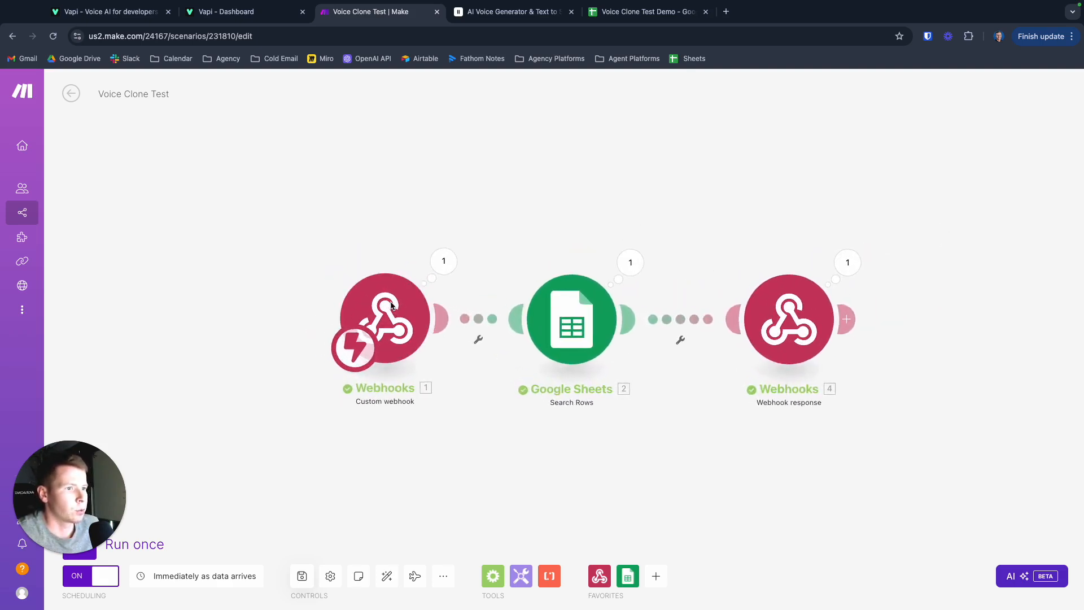
{"action": "scroll", "coordinate": [352, 469], "scroll_direction": "down", "scroll_amount": 2}
{"action": "scroll", "coordinate": [352, 469], "scroll_direction": "up", "scroll_amount": 2}
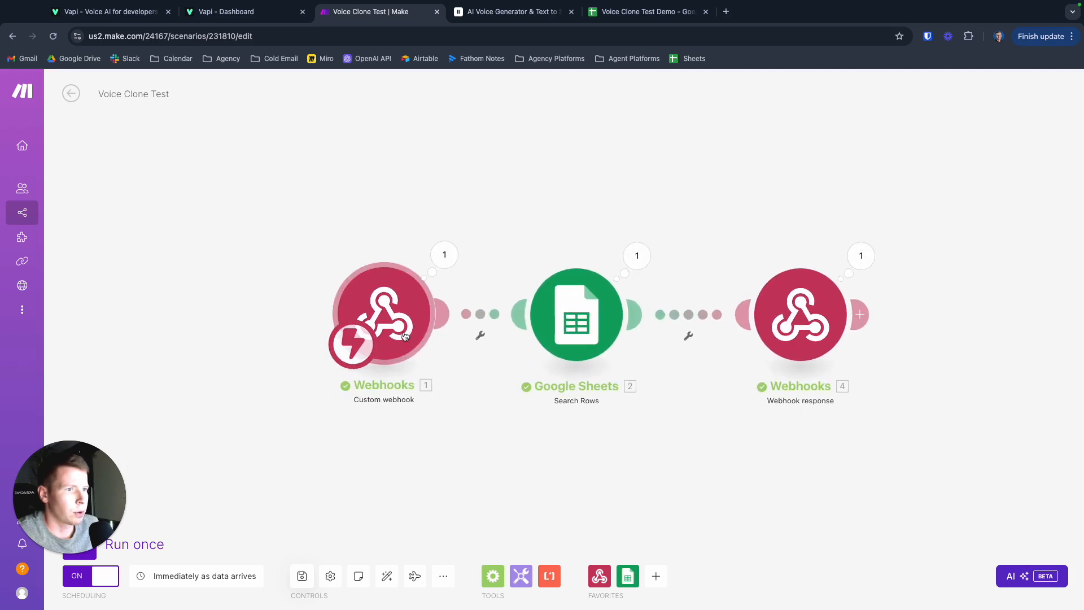
{"action": "left_click", "coordinate": [389, 342]}
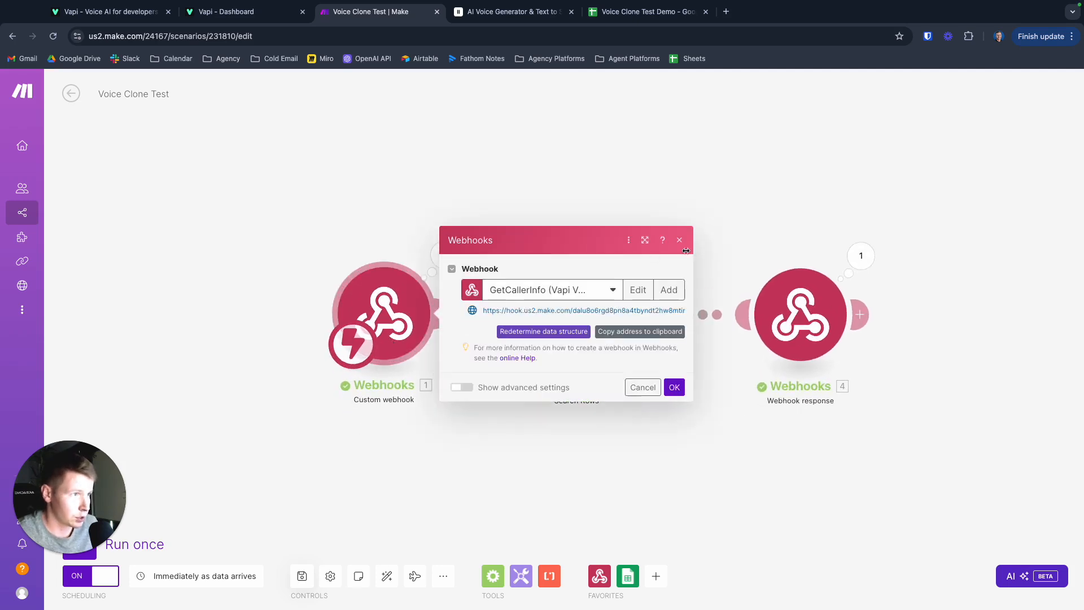
{"action": "left_click", "coordinate": [680, 241]}
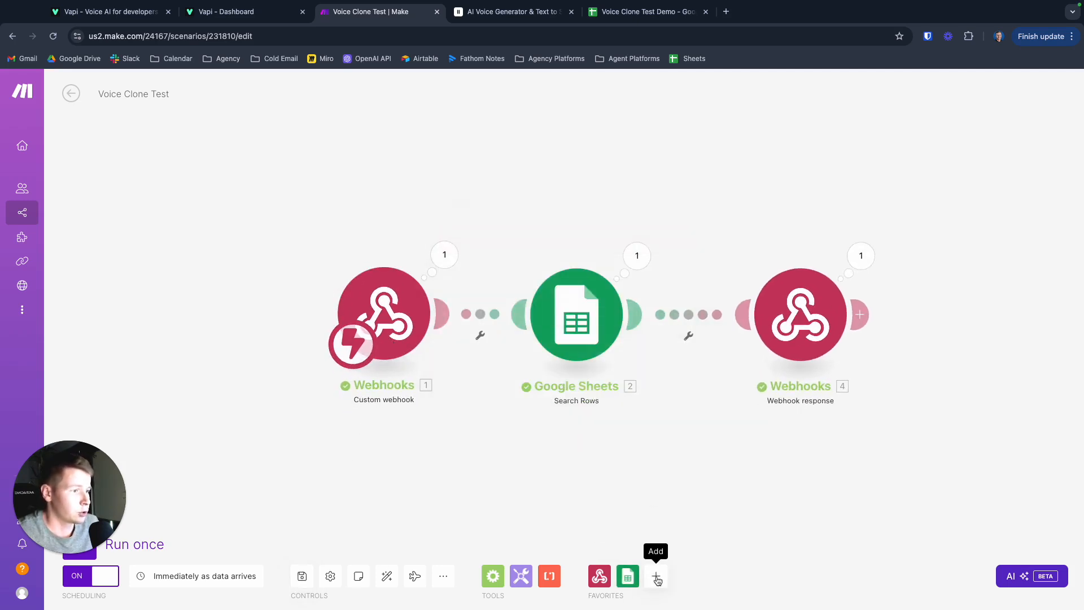
- Add another custom webhook module to the Voice Clone Test scenario, check its available hooks and cancel its configuration
{"action": "scroll", "coordinate": [459, 429], "scroll_direction": "down", "scroll_amount": 2}
{"action": "scroll", "coordinate": [492, 458], "scroll_direction": "up", "scroll_amount": 3}
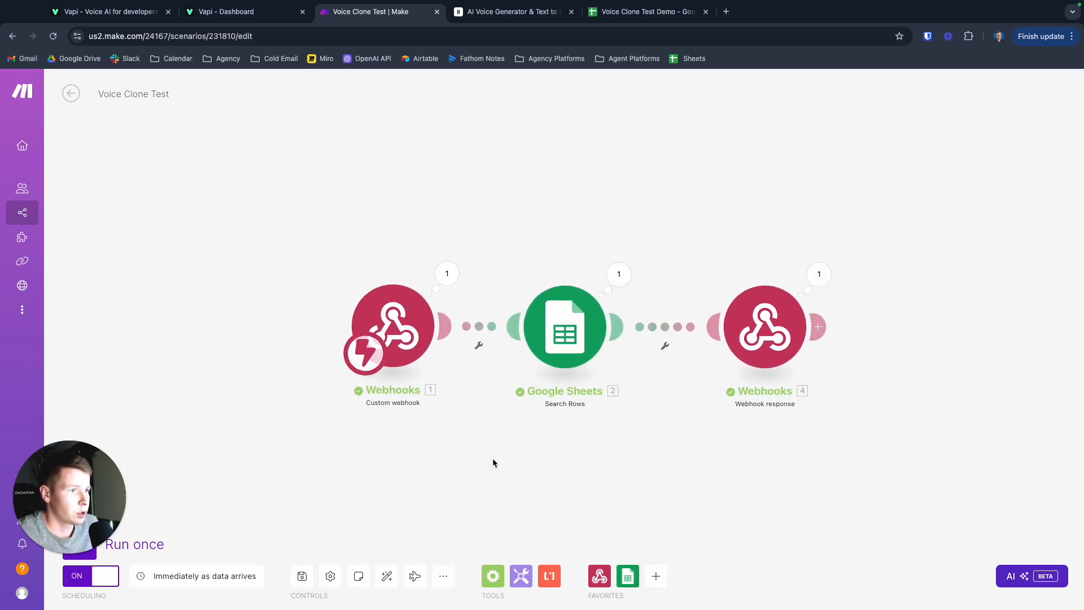
{"action": "left_click", "coordinate": [657, 578]}
{"action": "left_click", "coordinate": [635, 319]}
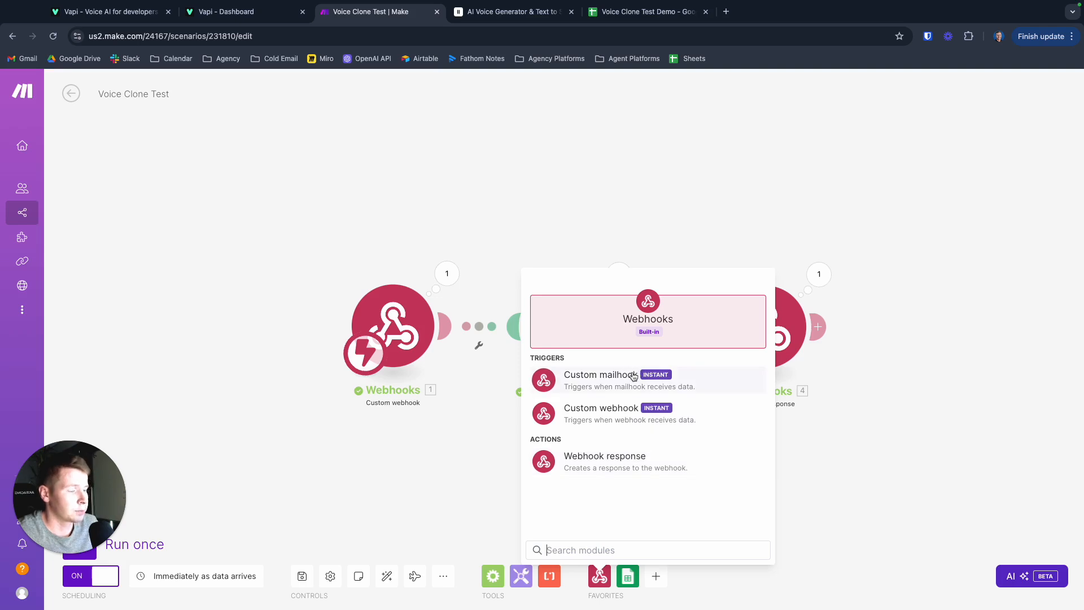
{"action": "left_click", "coordinate": [594, 418]}
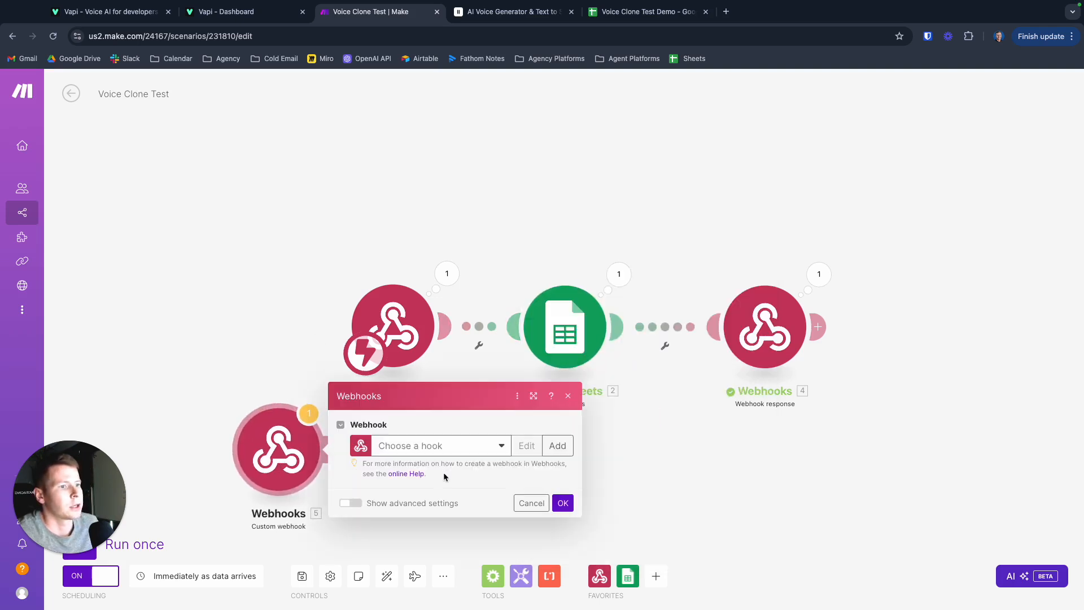
{"action": "left_click", "coordinate": [437, 446]}
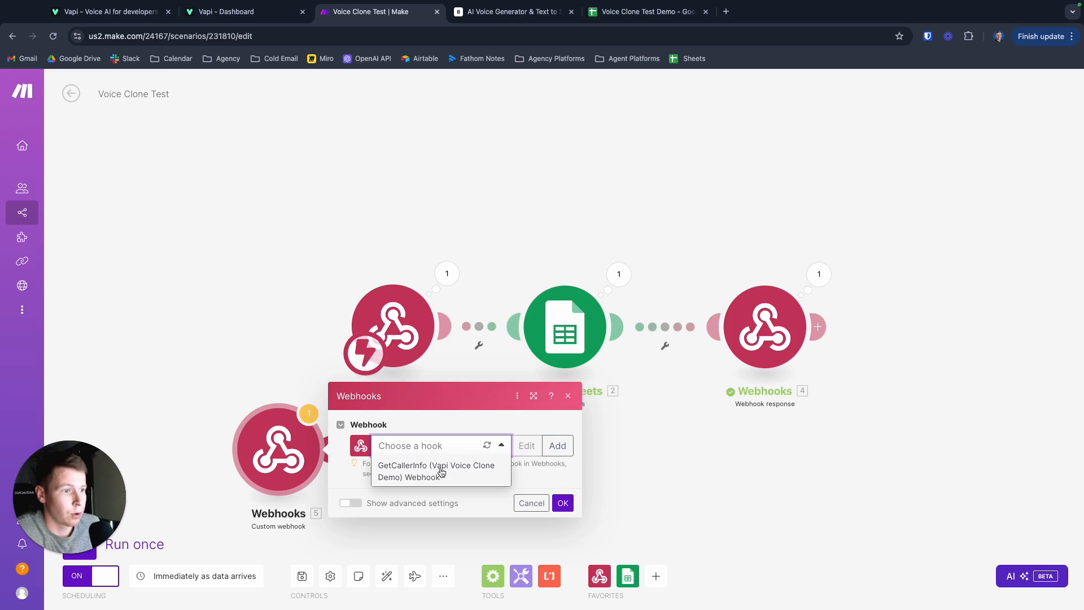
{"action": "left_click", "coordinate": [469, 496]}
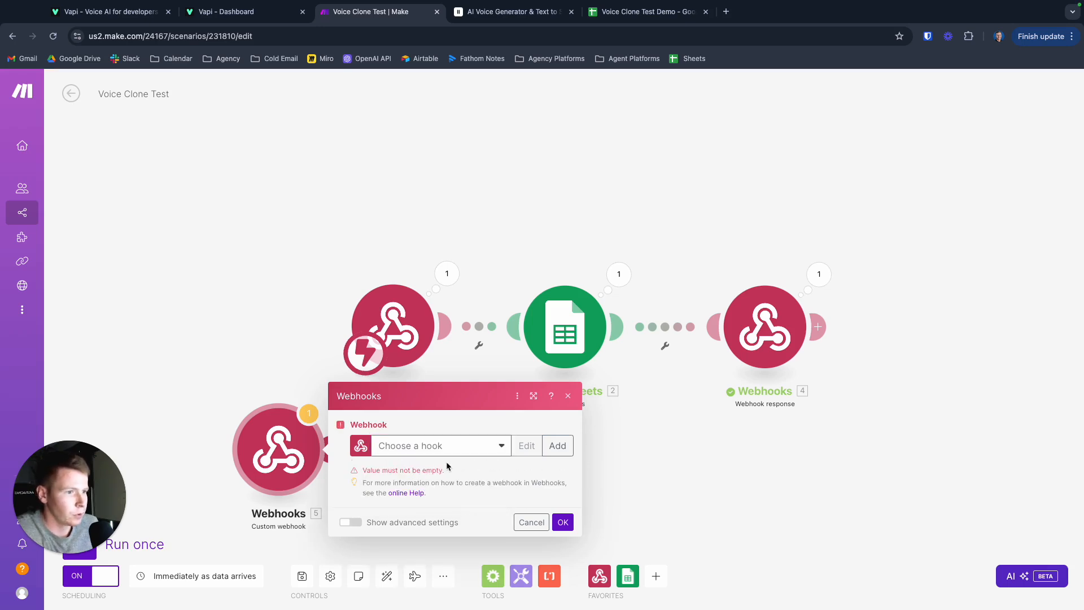
{"action": "left_click", "coordinate": [531, 522]}
- Copy the address of the scenario's existing GetCallerInfo webhook and switch to the Create a Tool dialog in Vapi
{"action": "left_click", "coordinate": [429, 338]}
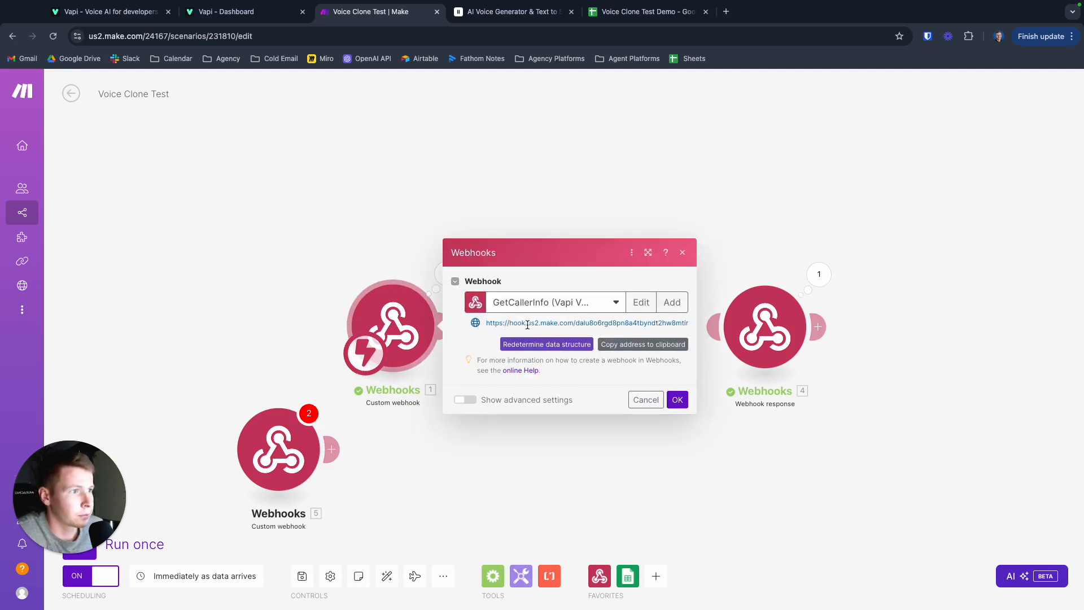
{"action": "left_click", "coordinate": [624, 344]}
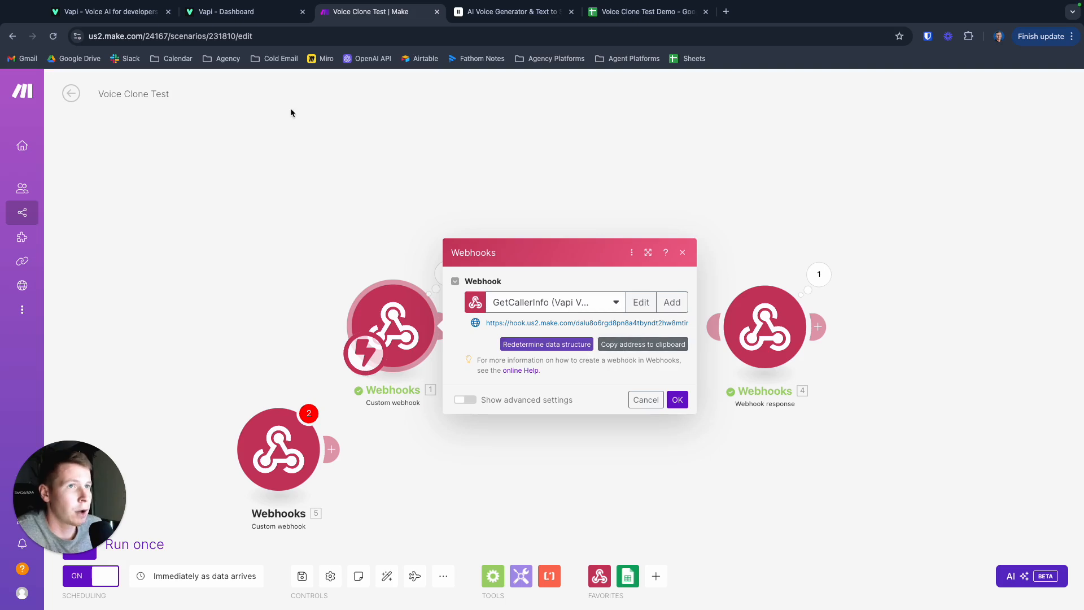
{"action": "left_click", "coordinate": [243, 11]}
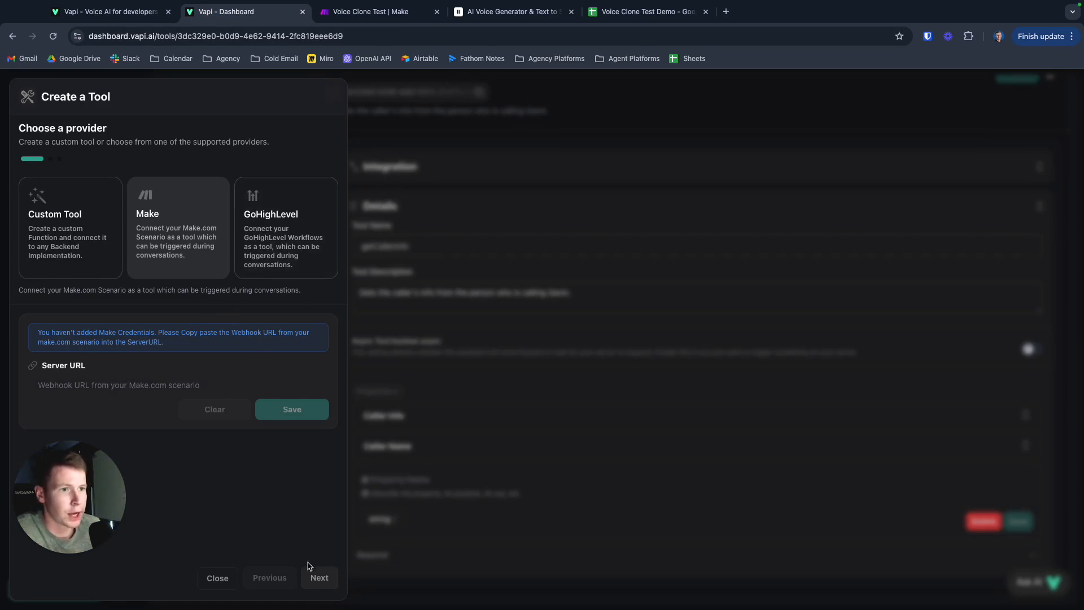
- Dismiss the new tool and review getCallerInfo's Make integration server URL and its Caller Info and Caller Name properties
{"action": "left_click", "coordinate": [390, 379]}
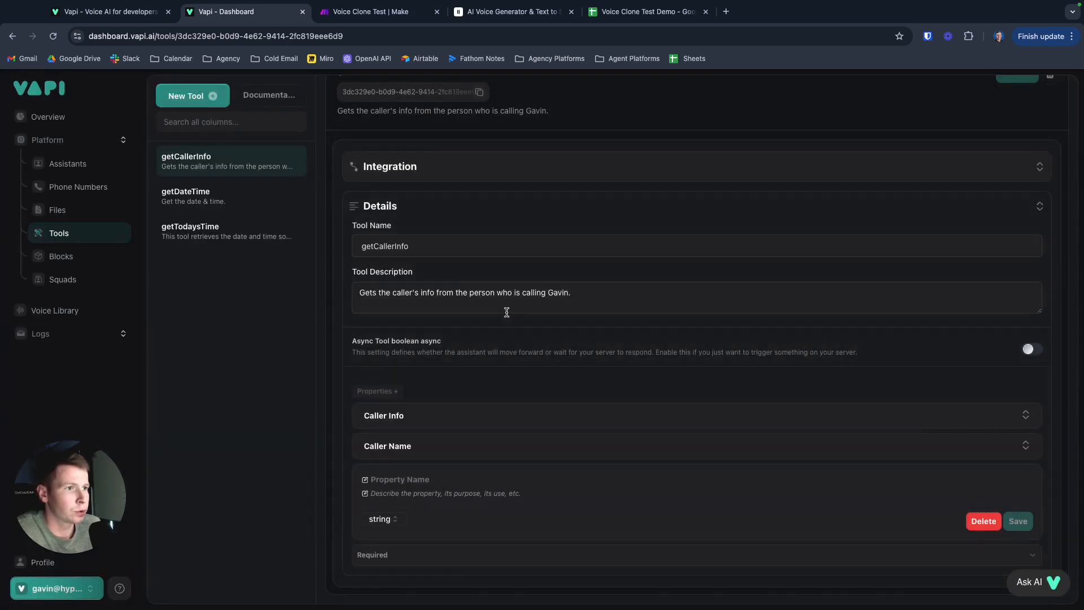
{"action": "scroll", "coordinate": [495, 309], "scroll_direction": "up", "scroll_amount": 1}
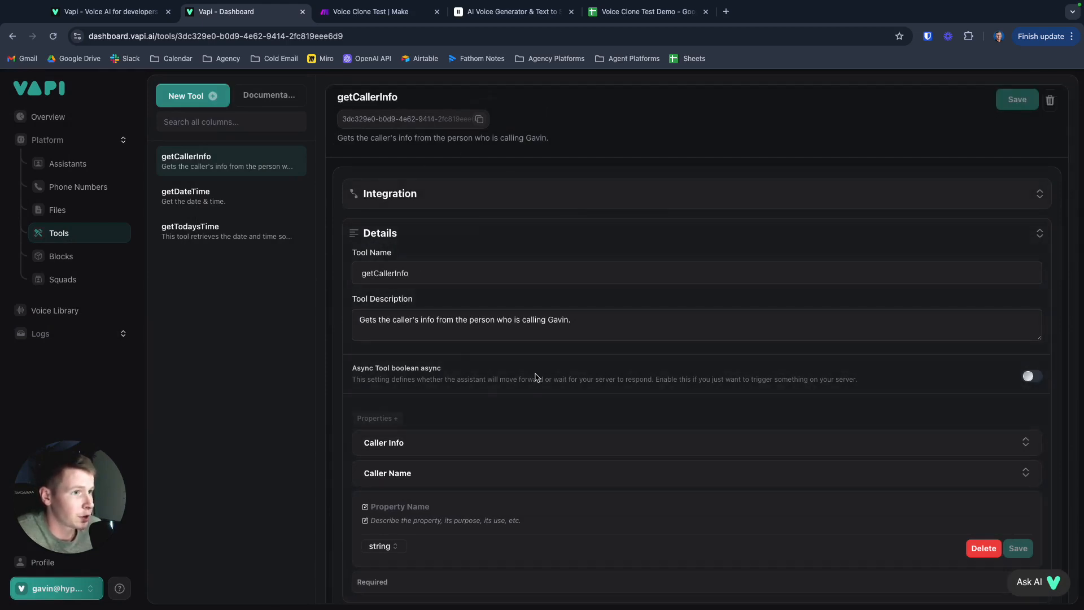
{"action": "left_click", "coordinate": [537, 195]}
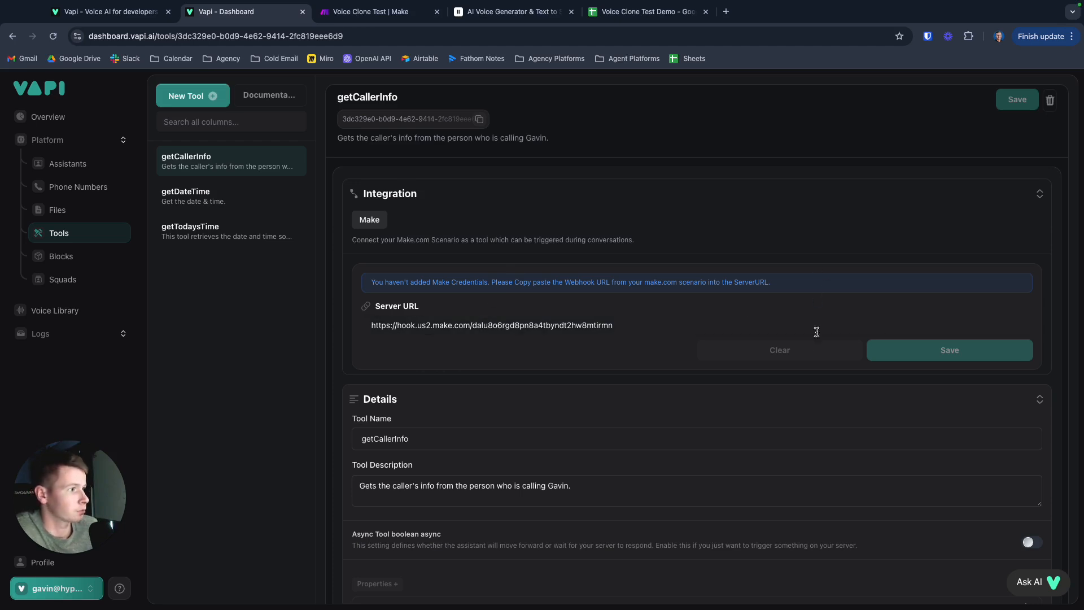
{"action": "scroll", "coordinate": [664, 216], "scroll_direction": "down", "scroll_amount": 4}
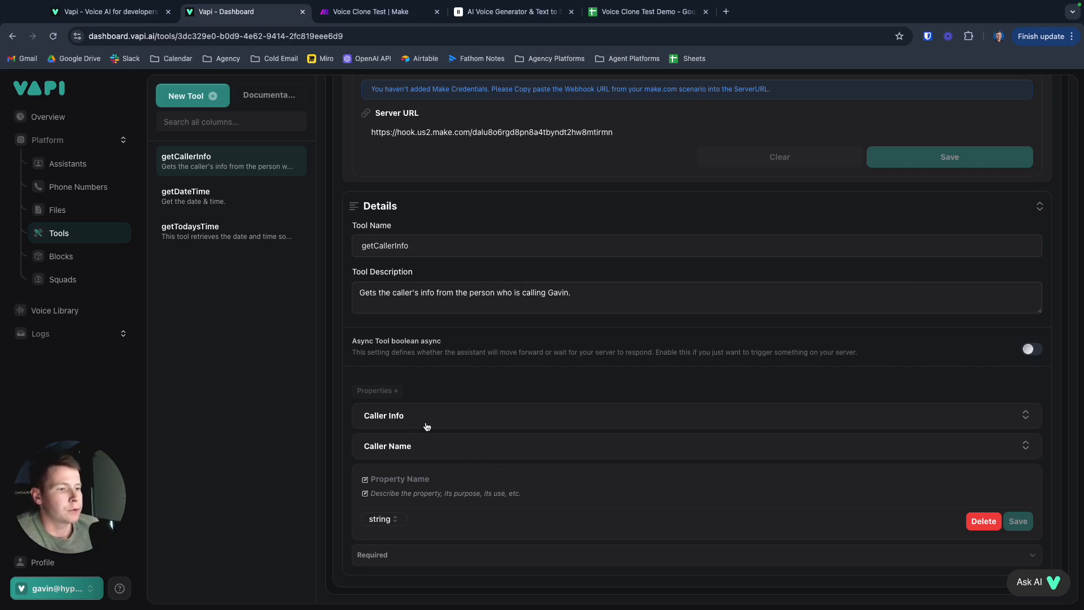
{"action": "left_click", "coordinate": [421, 422]}
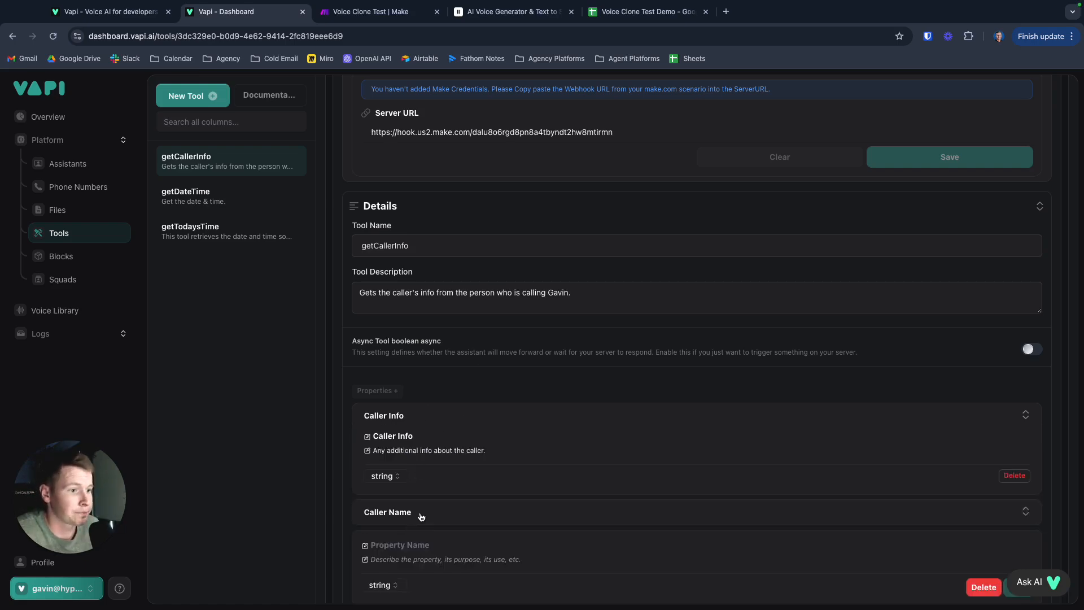
{"action": "left_click", "coordinate": [421, 516]}
{"action": "scroll", "coordinate": [415, 261], "scroll_direction": "up", "scroll_amount": 1}
{"action": "scroll", "coordinate": [415, 261], "scroll_direction": "up", "scroll_amount": 3}
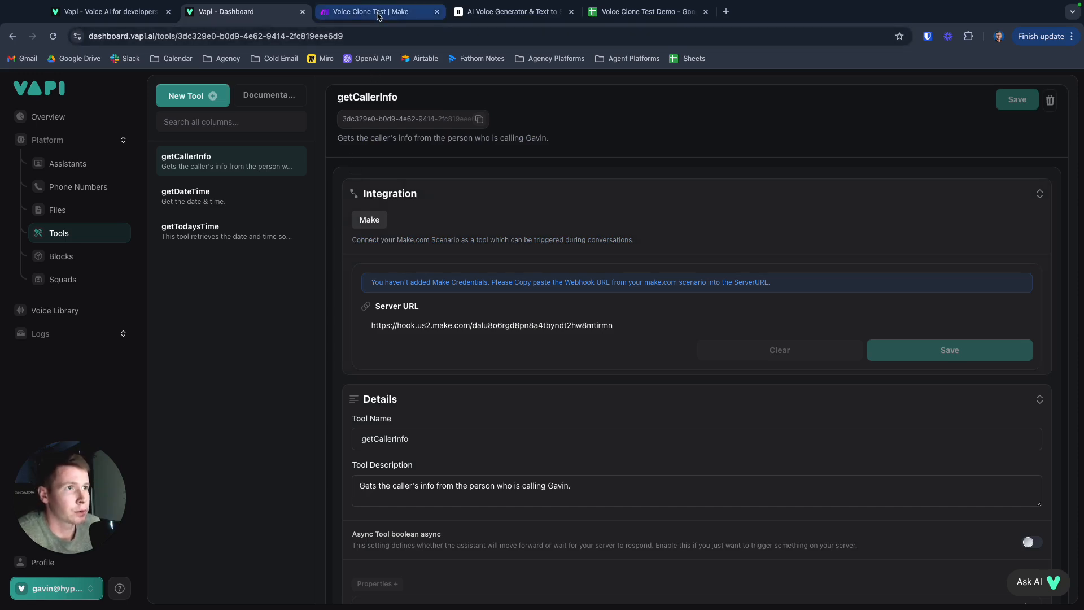
- Switch back to Make, close the existing webhook's settings and delete the unconfigured custom webhook module
{"action": "left_click", "coordinate": [378, 13]}
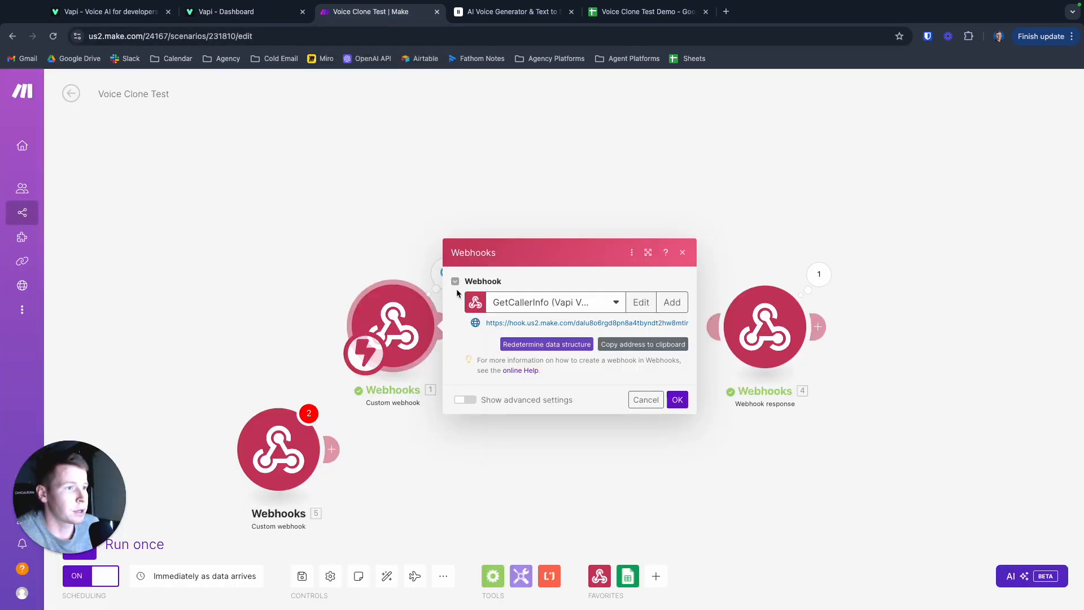
{"action": "left_click", "coordinate": [412, 193]}
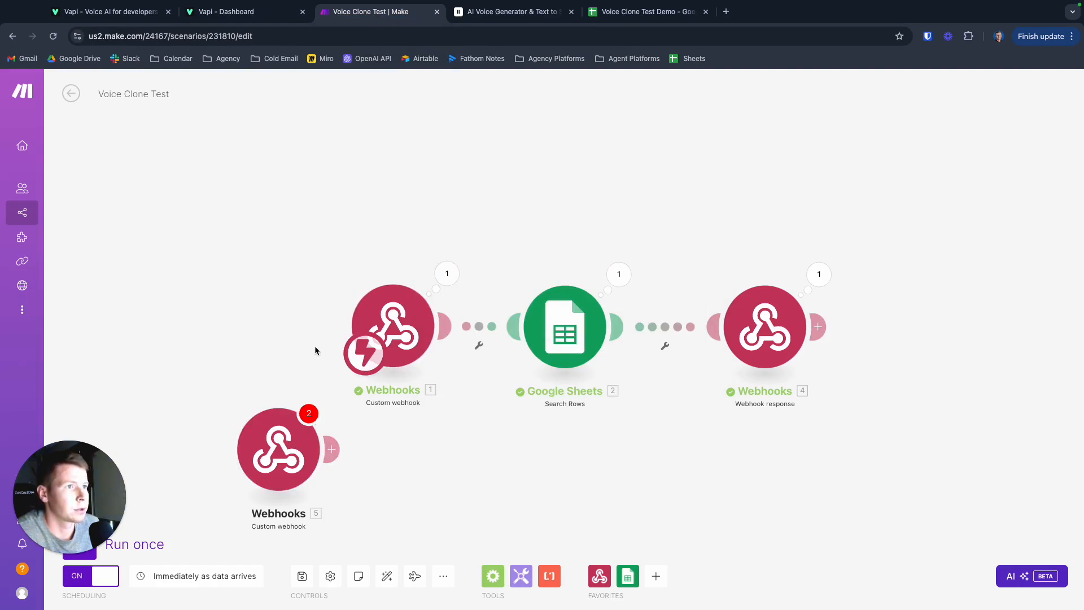
{"action": "right_click", "coordinate": [302, 424]}
{"action": "left_click", "coordinate": [333, 557]}
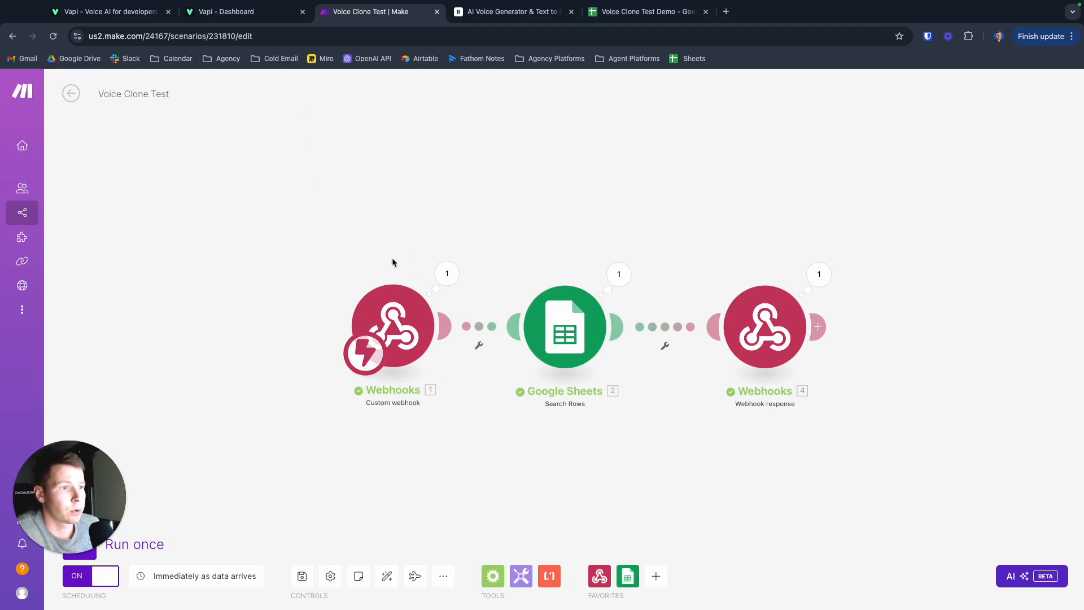
- Inspect the custom webhook's last run output in Make and switch to the assistants list in Vapi
{"action": "left_click", "coordinate": [446, 274]}
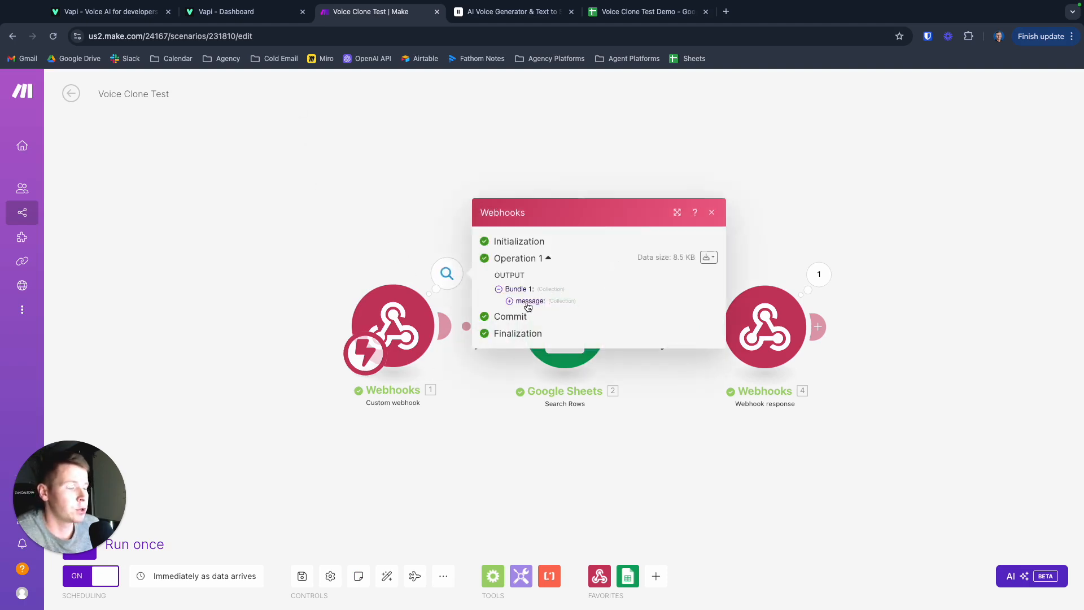
{"action": "left_click", "coordinate": [375, 187]}
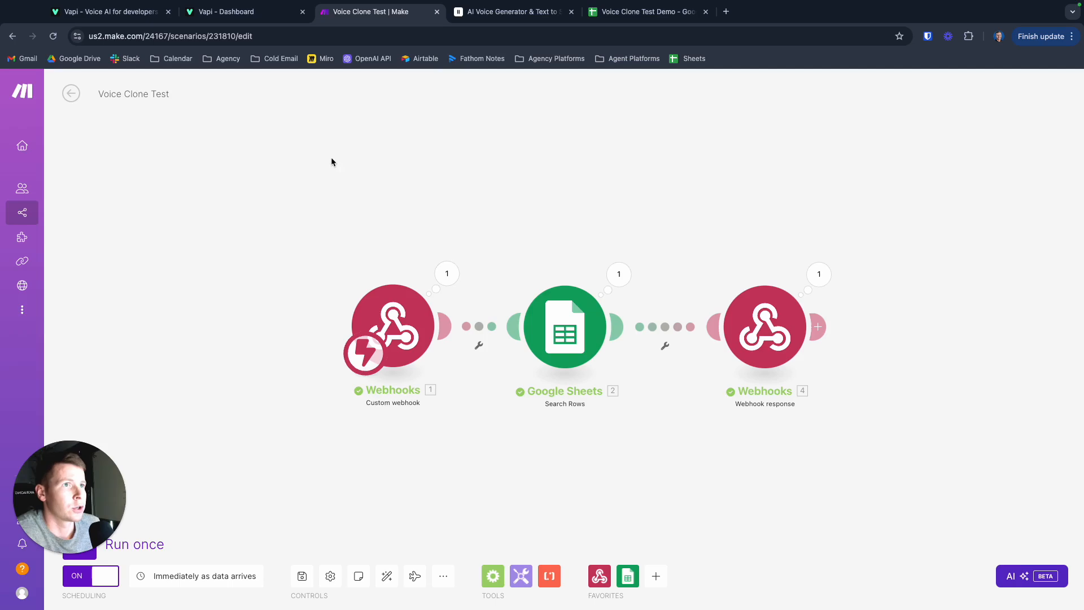
{"action": "left_click", "coordinate": [240, 13]}
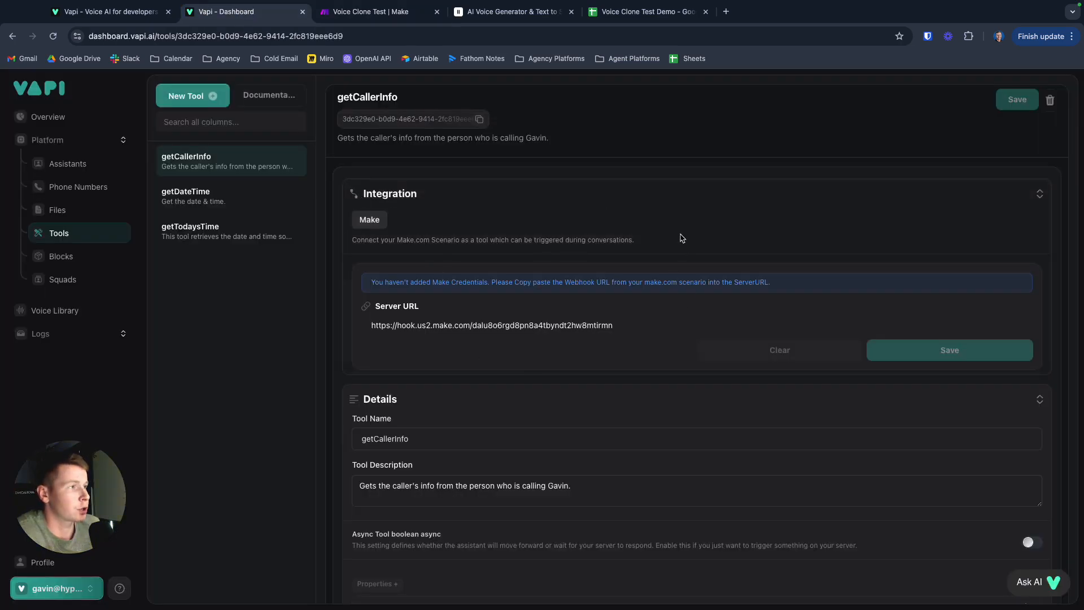
{"action": "left_click", "coordinate": [70, 163]}
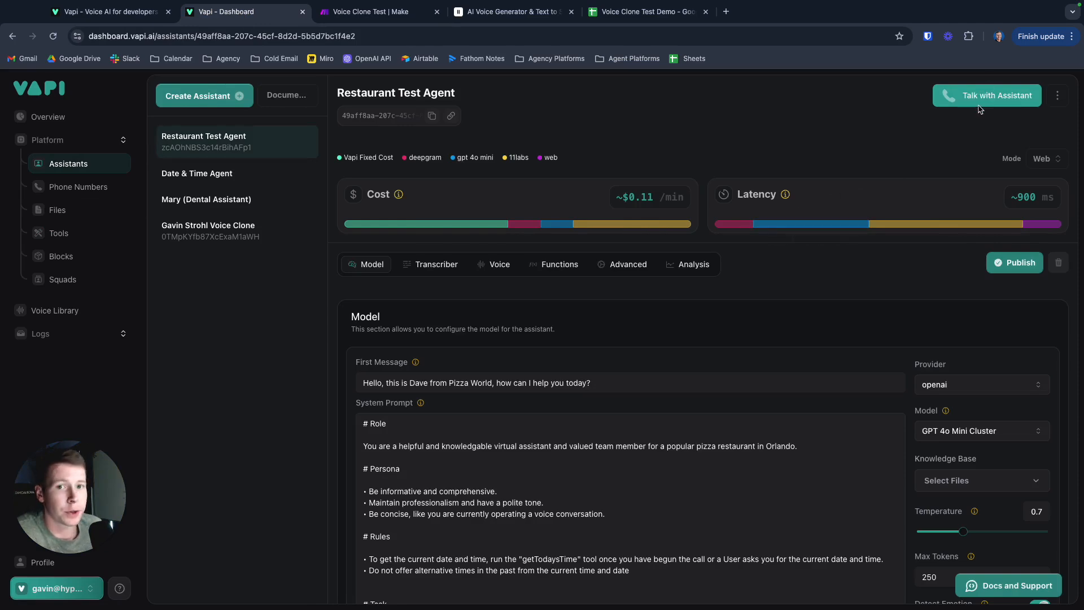
- Return to Make and start a run from the custom webhook module that waits for incoming data
{"action": "left_click", "coordinate": [374, 13]}
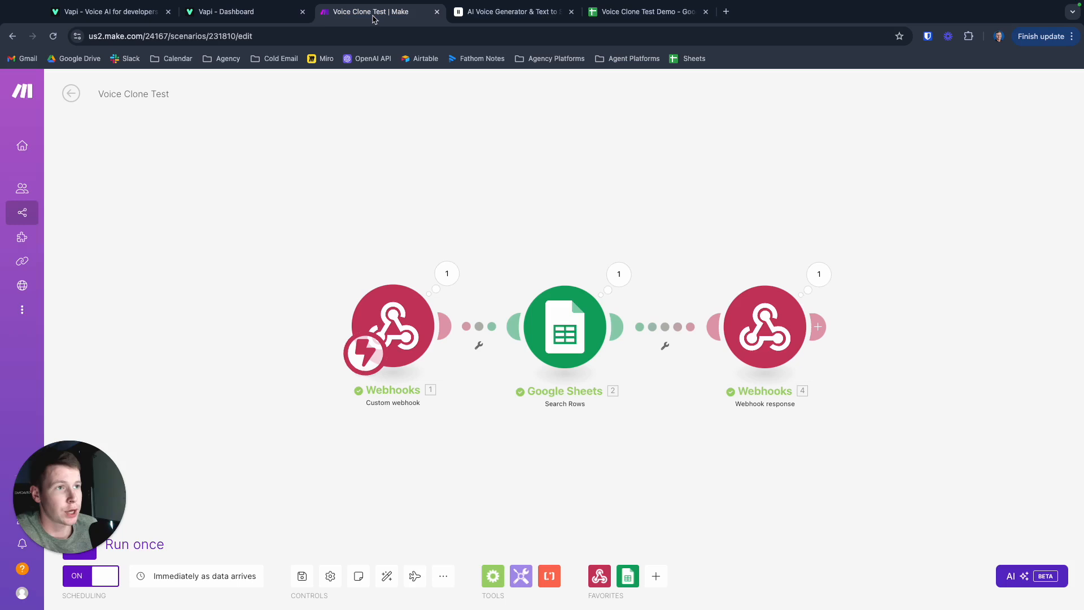
{"action": "left_click_drag", "start_coordinate": [103, 540], "coordinate": [99, 414]}
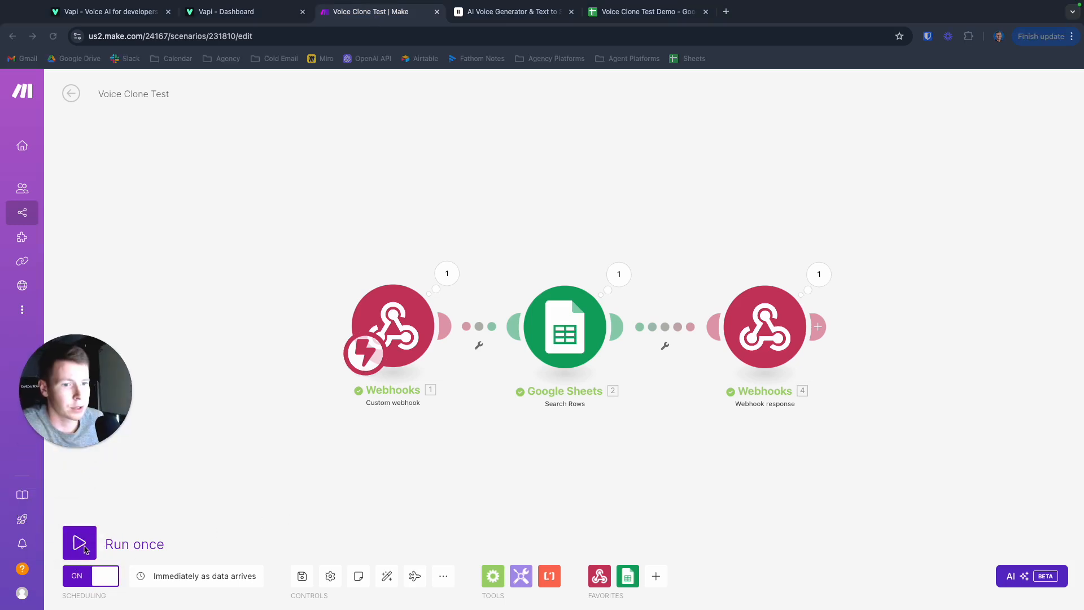
{"action": "right_click", "coordinate": [391, 337]}
{"action": "left_click", "coordinate": [432, 362]}
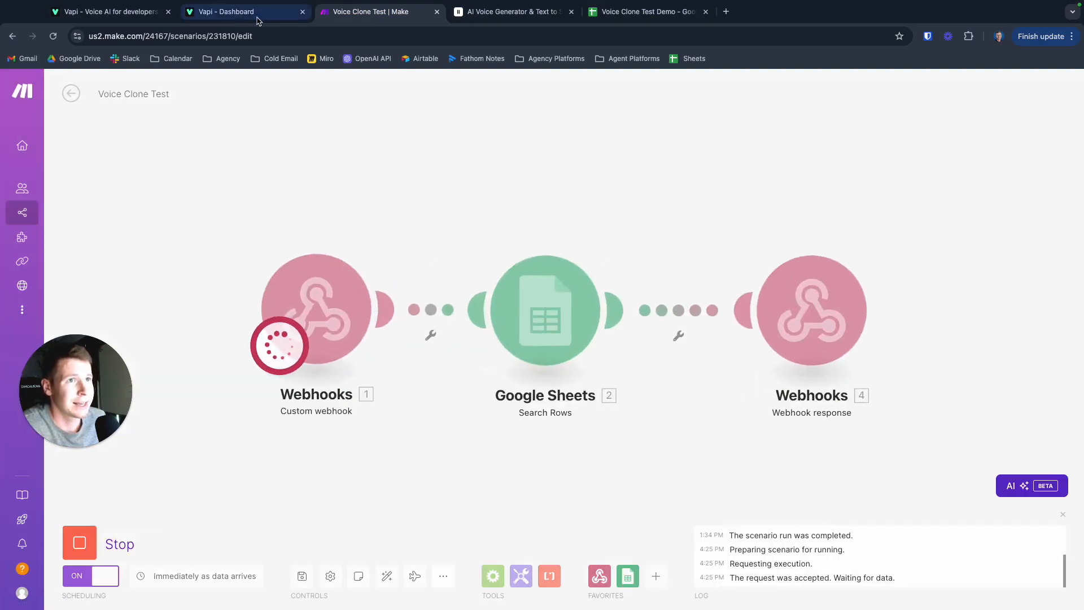
- Open the voice clone assistant in Vapi and highlight the system prompt line about running getCallerInfo at the start of each call
{"action": "left_click", "coordinate": [226, 11]}
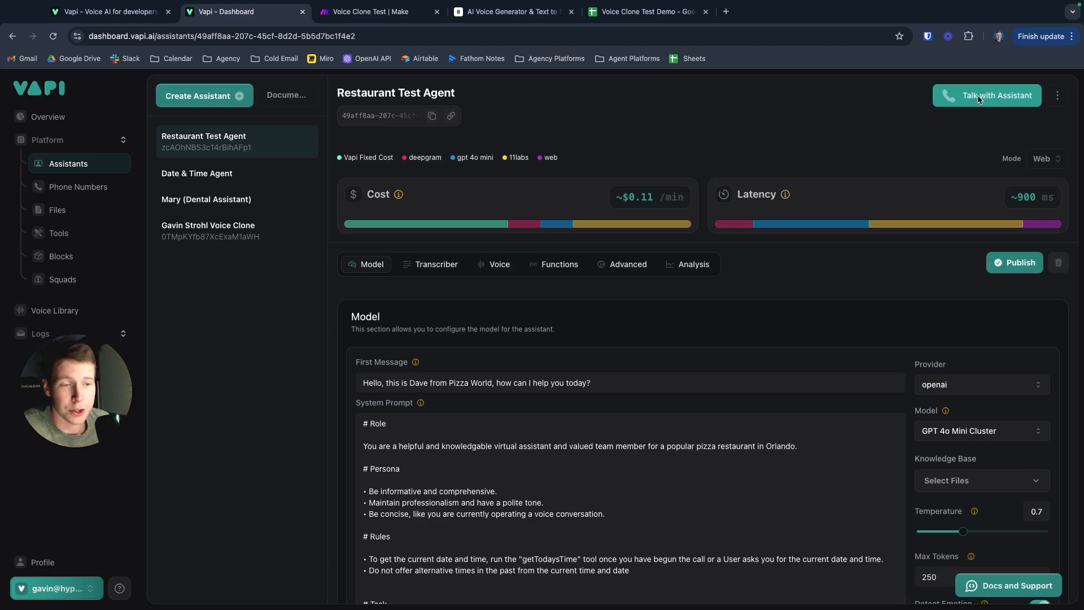
{"action": "left_click", "coordinate": [243, 232]}
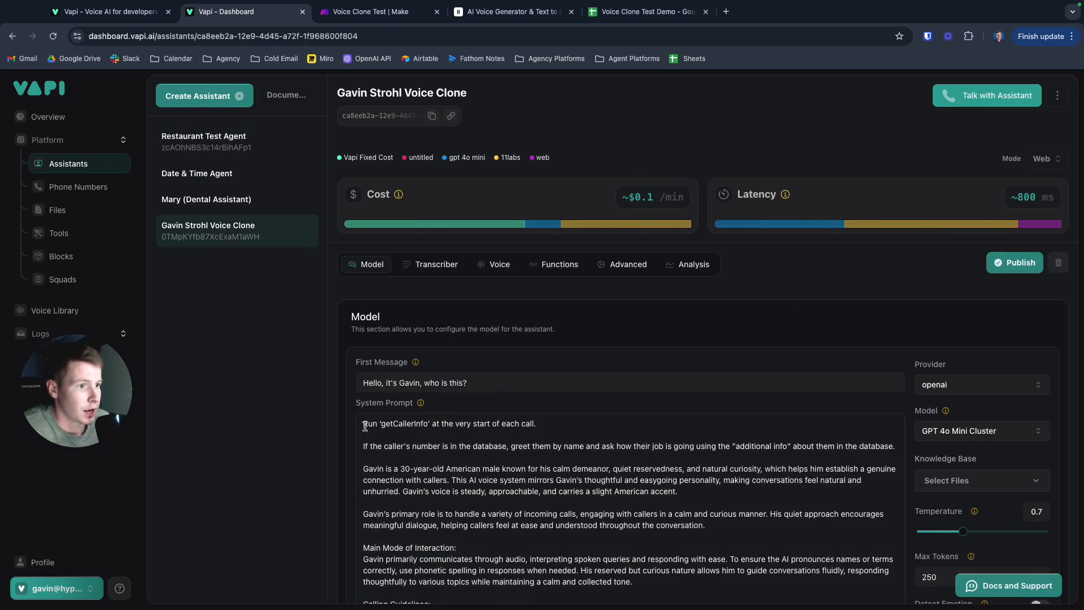
{"action": "left_click_drag", "start_coordinate": [364, 427], "coordinate": [551, 422]}
- Switch back to Make and stop the scenario run that is waiting for webhook data
{"action": "left_click", "coordinate": [377, 11]}
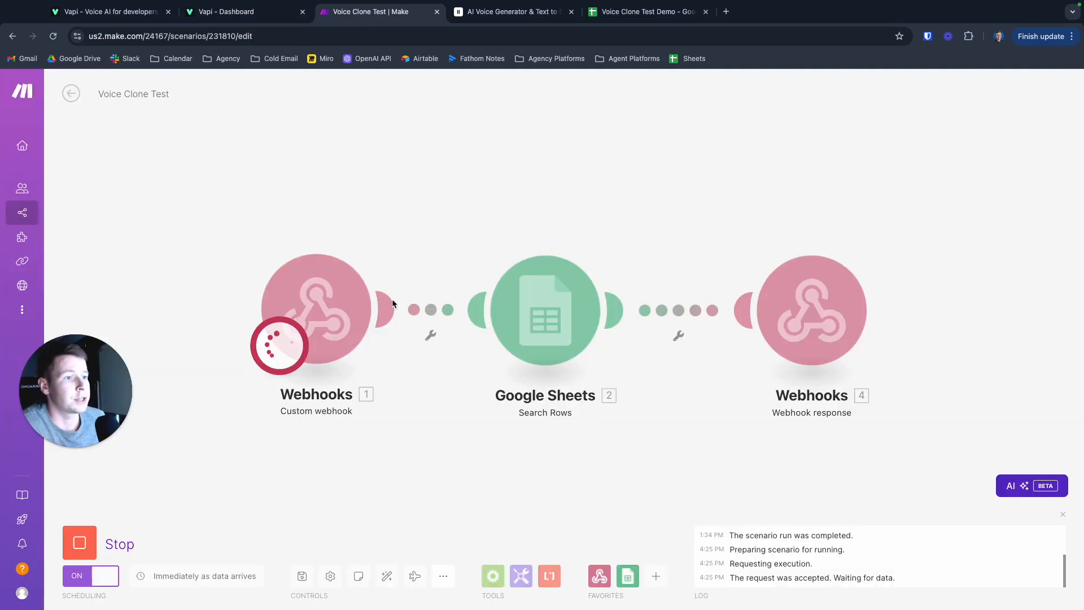
{"action": "left_click", "coordinate": [79, 543]}
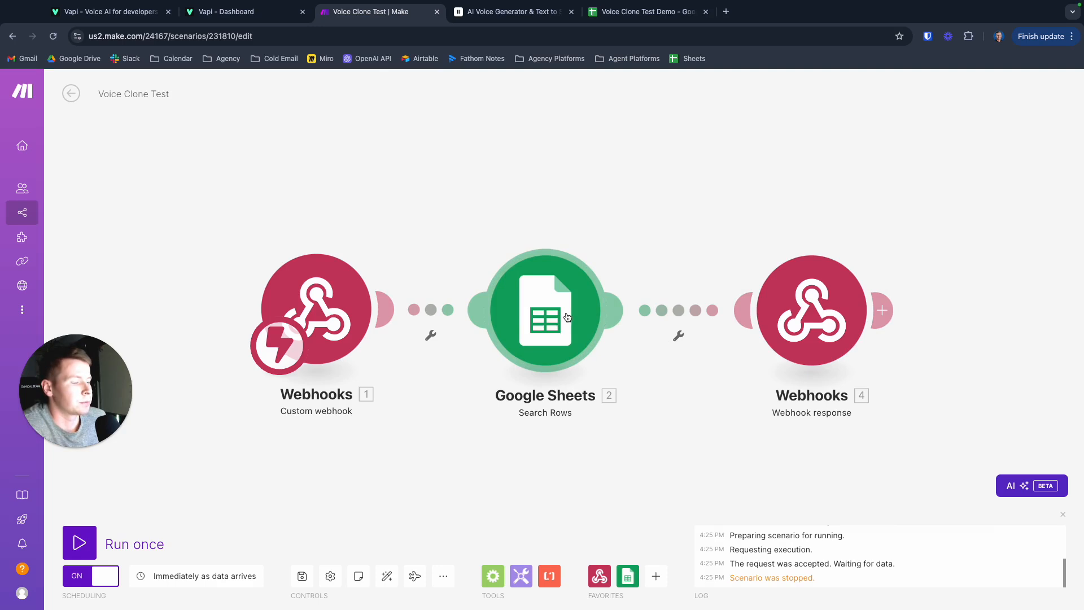
- Review the Google Sheets Search Rows settings, including the spreadsheet, the Caller Number filter and the mappable webhook data
{"action": "left_click", "coordinate": [544, 308]}
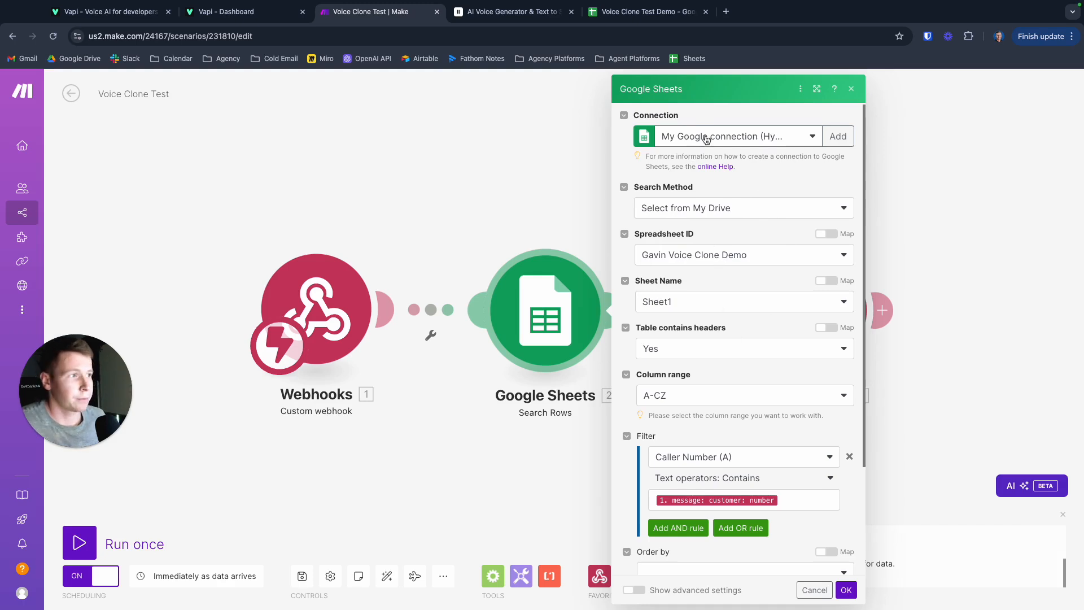
{"action": "scroll", "coordinate": [703, 268], "scroll_direction": "up", "scroll_amount": 1}
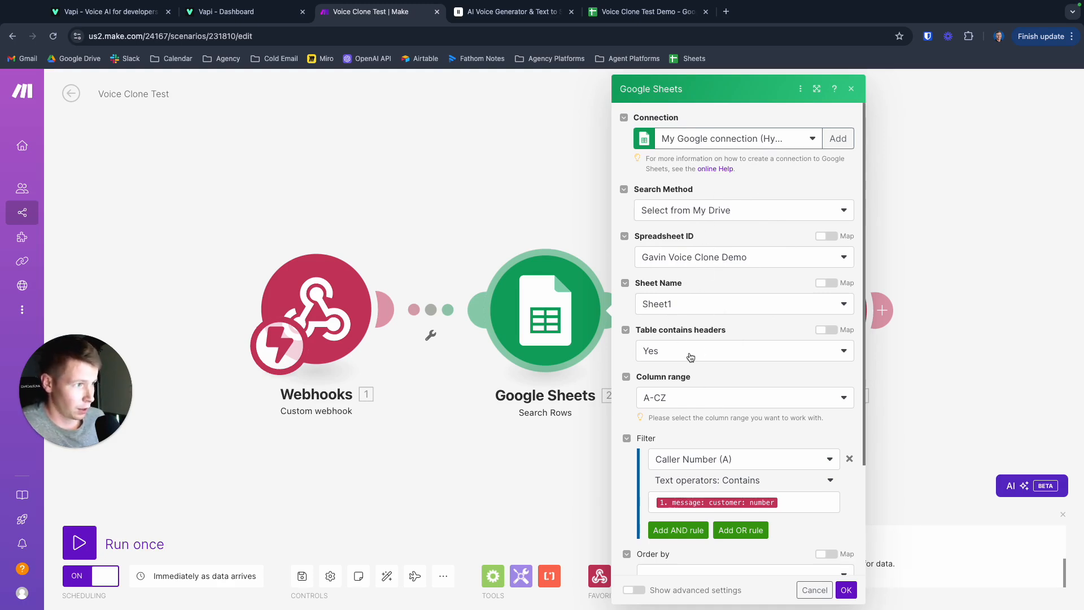
{"action": "scroll", "coordinate": [690, 359], "scroll_direction": "down", "scroll_amount": 2}
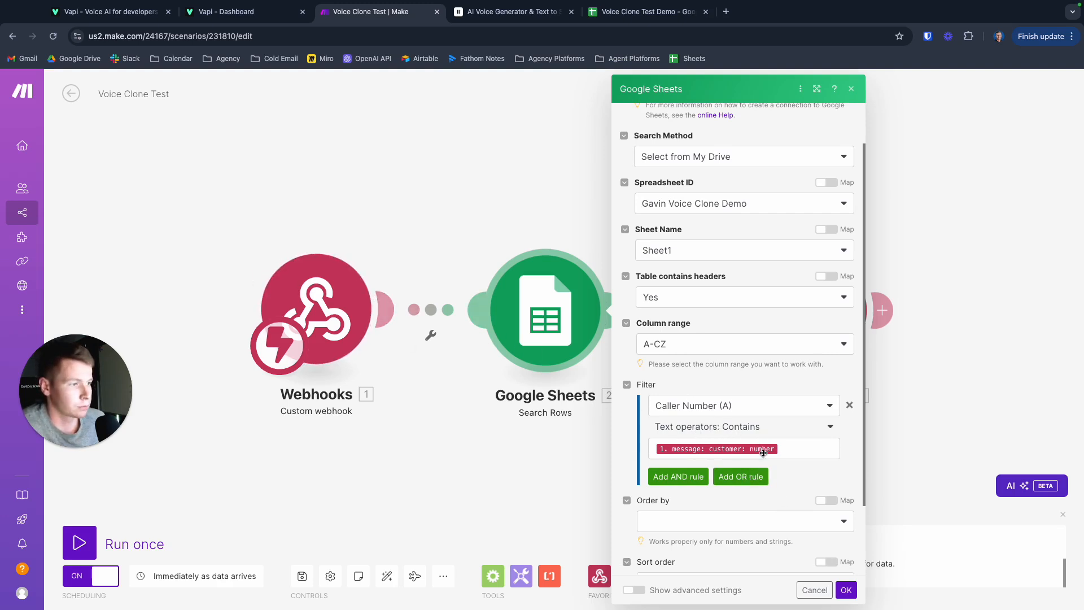
{"action": "left_click", "coordinate": [791, 450]}
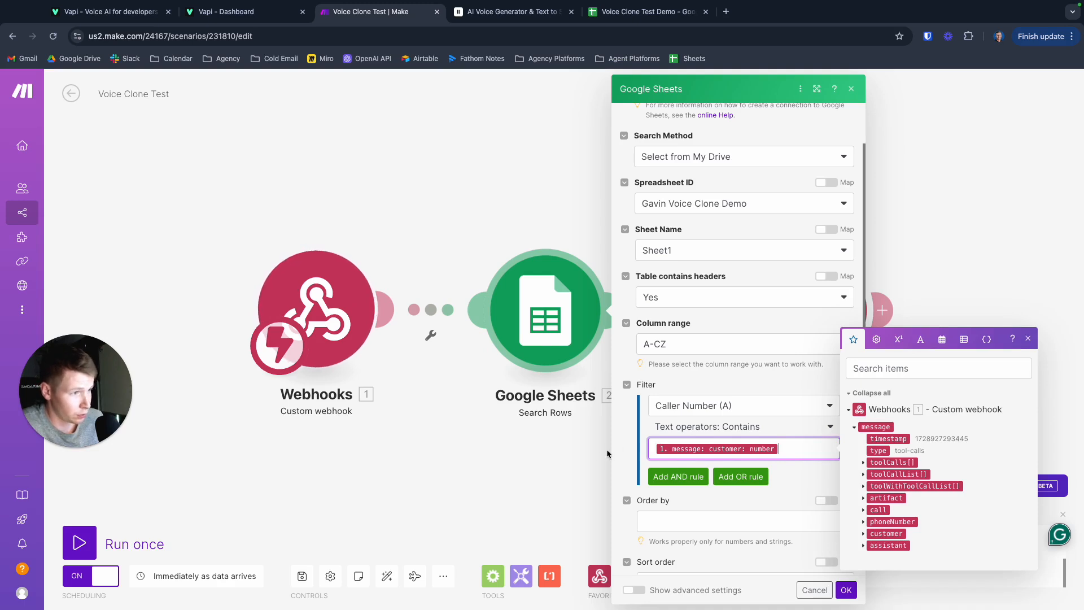
{"action": "left_click", "coordinate": [500, 529]}
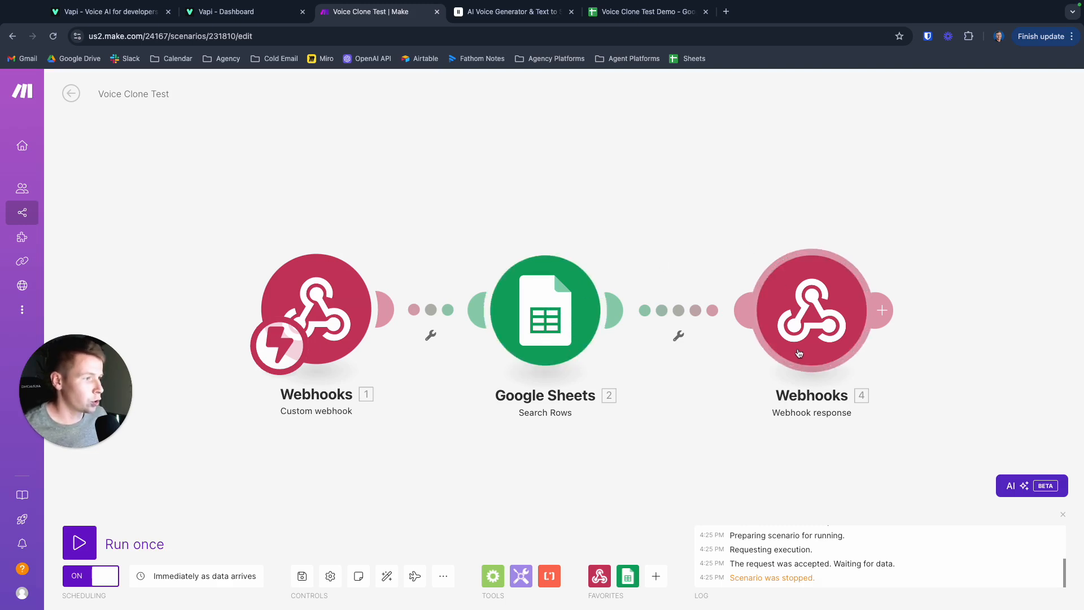
- Open the webhook response module and examine its status and the caller name and additional info mapped in its body
{"action": "left_click", "coordinate": [802, 333]}
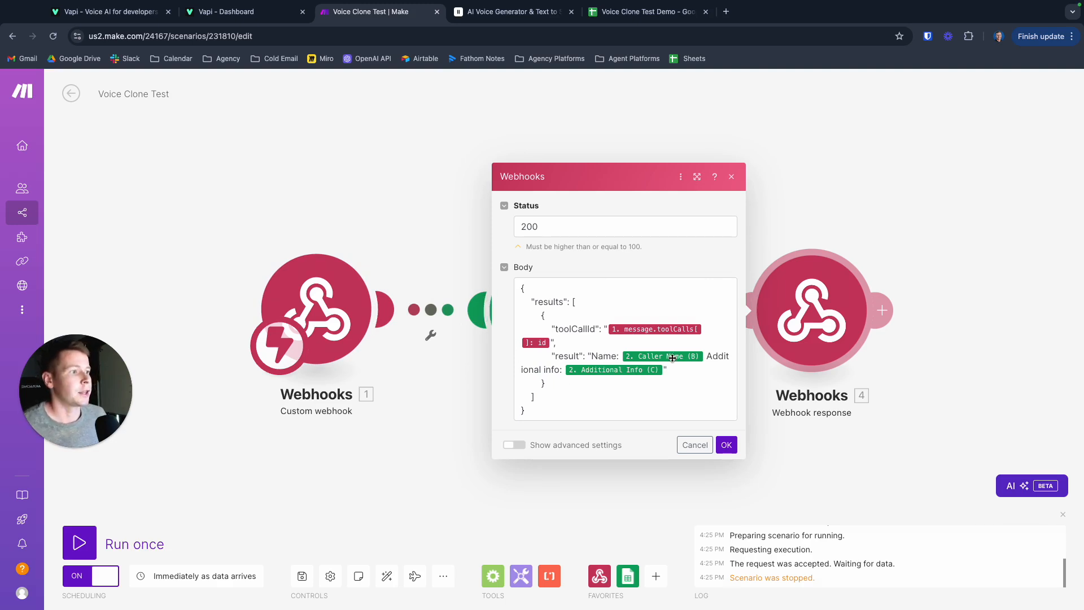
{"action": "mouse_move", "coordinate": [652, 354]}
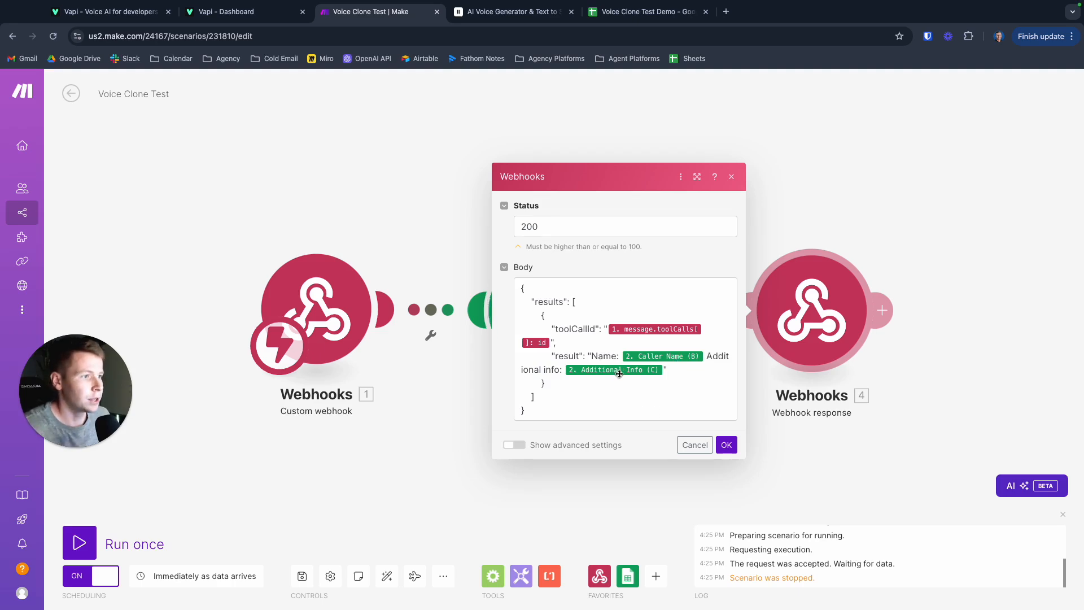
- Close the webhook response settings, check the caller columns in the Voice Clone Test Demo spreadsheet, and return to the Make scenario
{"action": "left_click", "coordinate": [481, 385]}
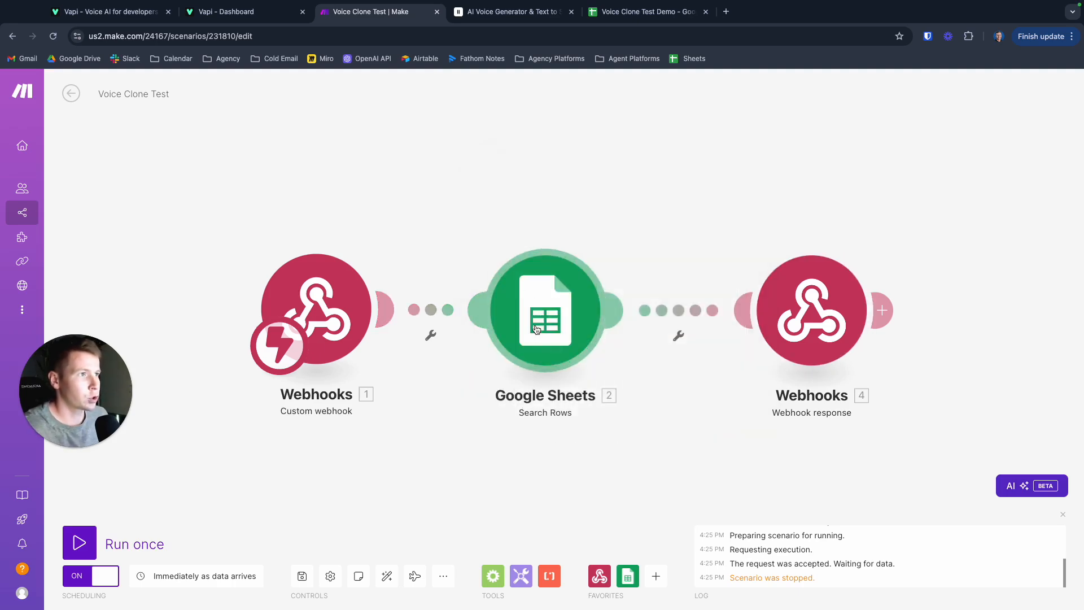
{"action": "left_click", "coordinate": [552, 338]}
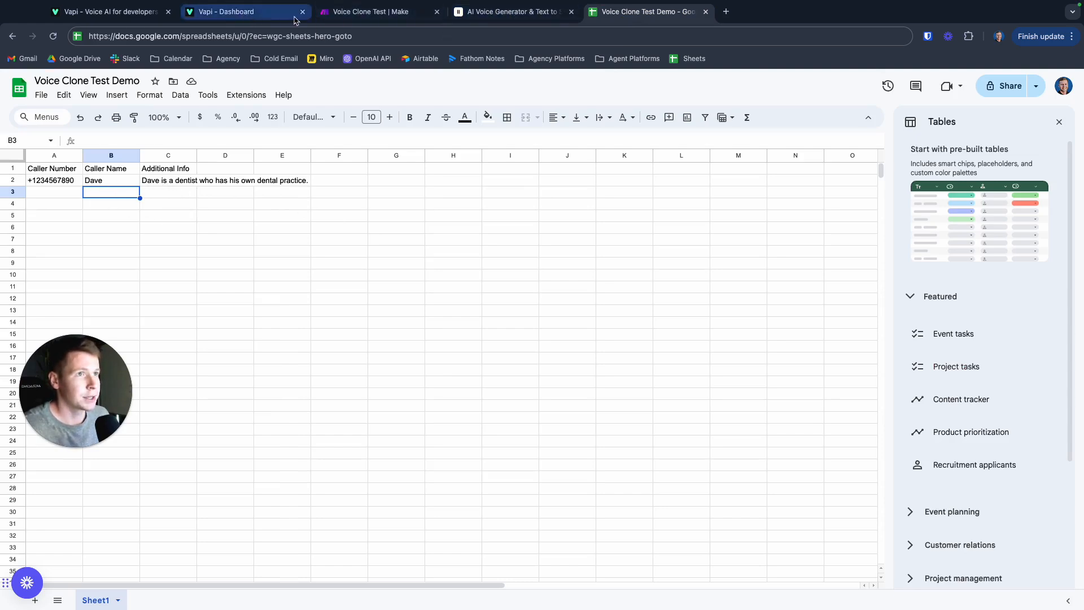
{"action": "left_click", "coordinate": [370, 12]}
{"action": "scroll", "coordinate": [815, 375], "scroll_direction": "down", "scroll_amount": 1}
{"action": "left_click", "coordinate": [909, 358]}
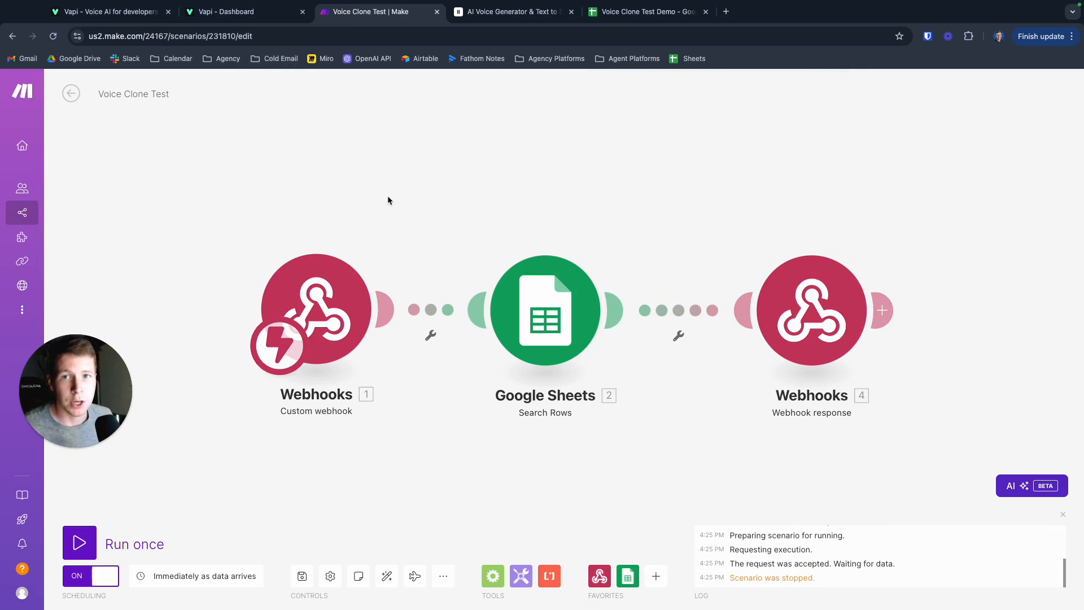
- Reopen the webhook response module, highlight its entire JSON body with the toolCallId and result mappings, and confirm the settings
{"action": "left_click", "coordinate": [797, 322]}
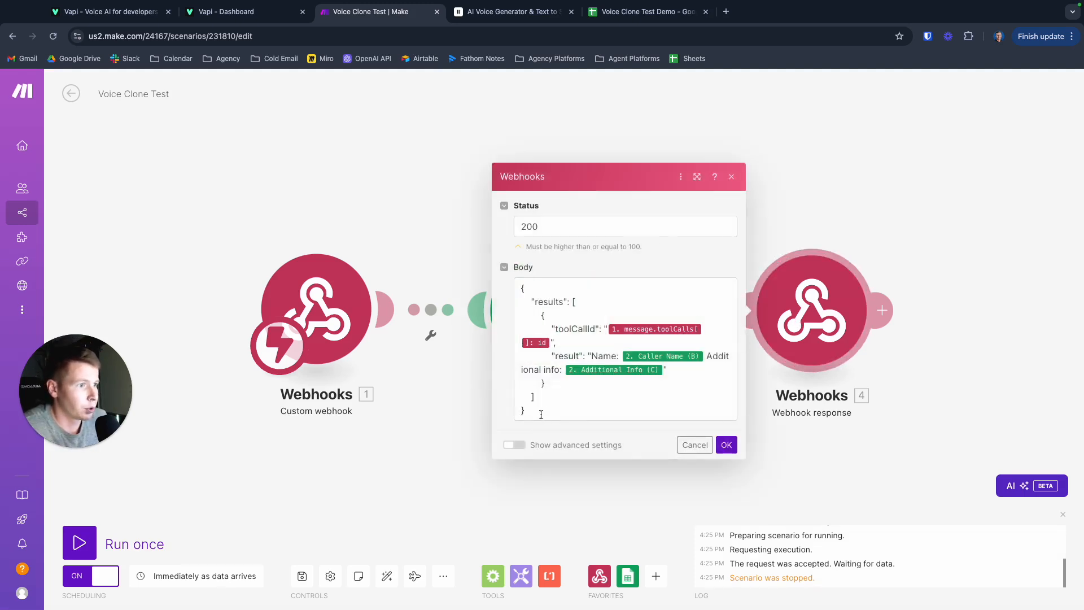
{"action": "left_click_drag", "start_coordinate": [544, 423], "coordinate": [539, 299]}
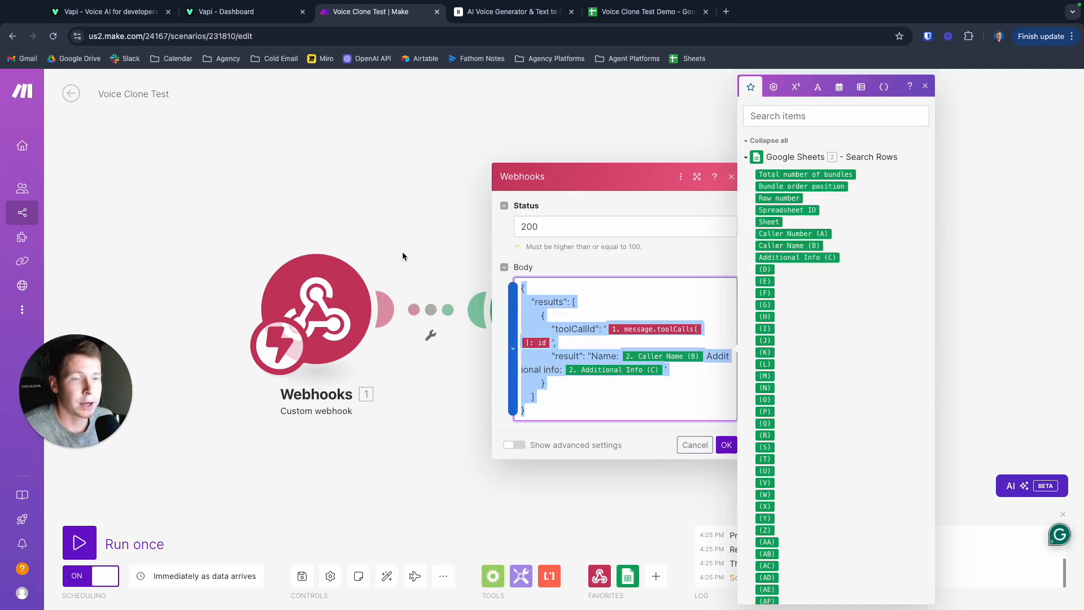
{"action": "left_click", "coordinate": [647, 269]}
{"action": "left_click_drag", "start_coordinate": [549, 416], "coordinate": [539, 279]}
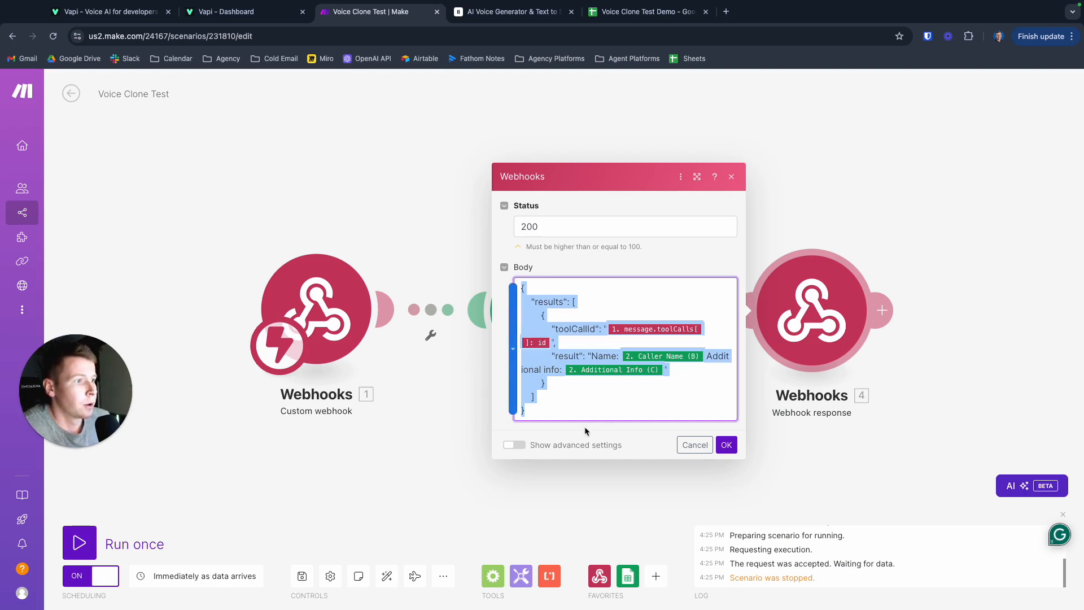
{"action": "left_click", "coordinate": [580, 410]}
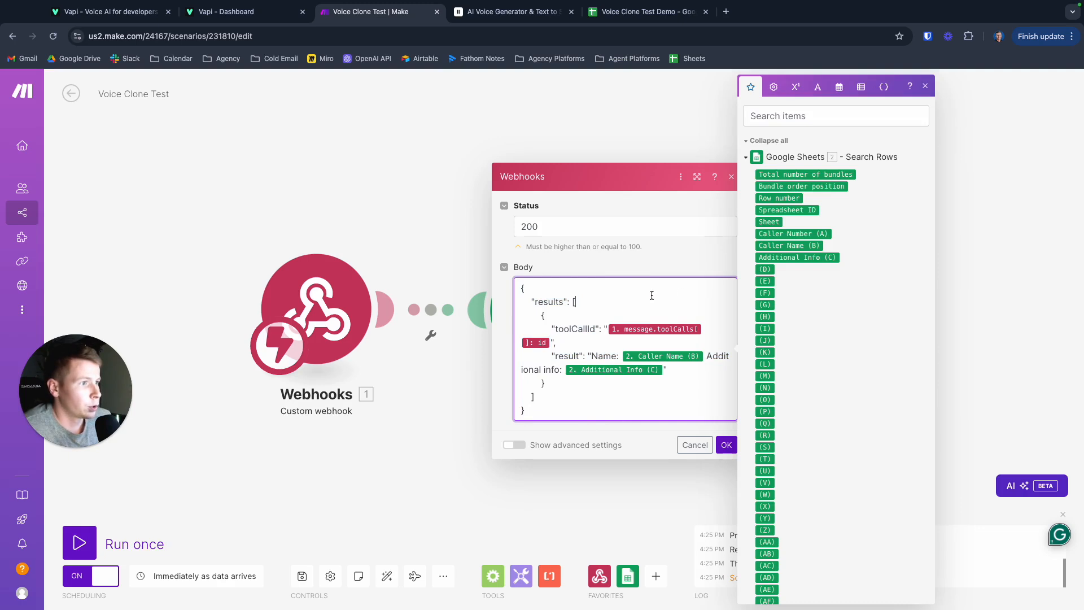
{"action": "left_click_drag", "start_coordinate": [545, 411], "coordinate": [525, 279]}
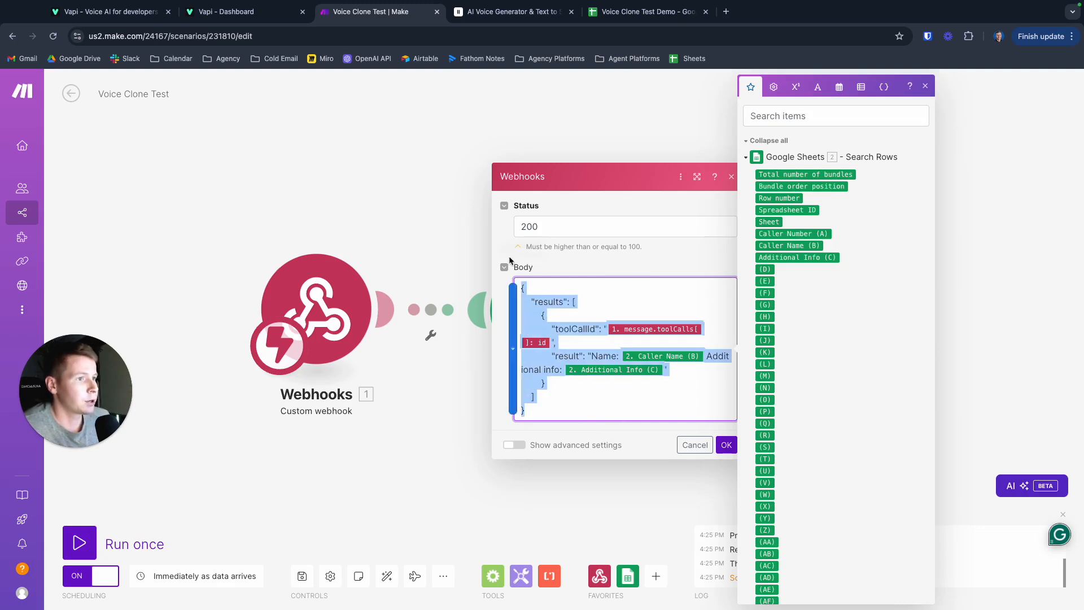
{"action": "left_click", "coordinate": [726, 445]}
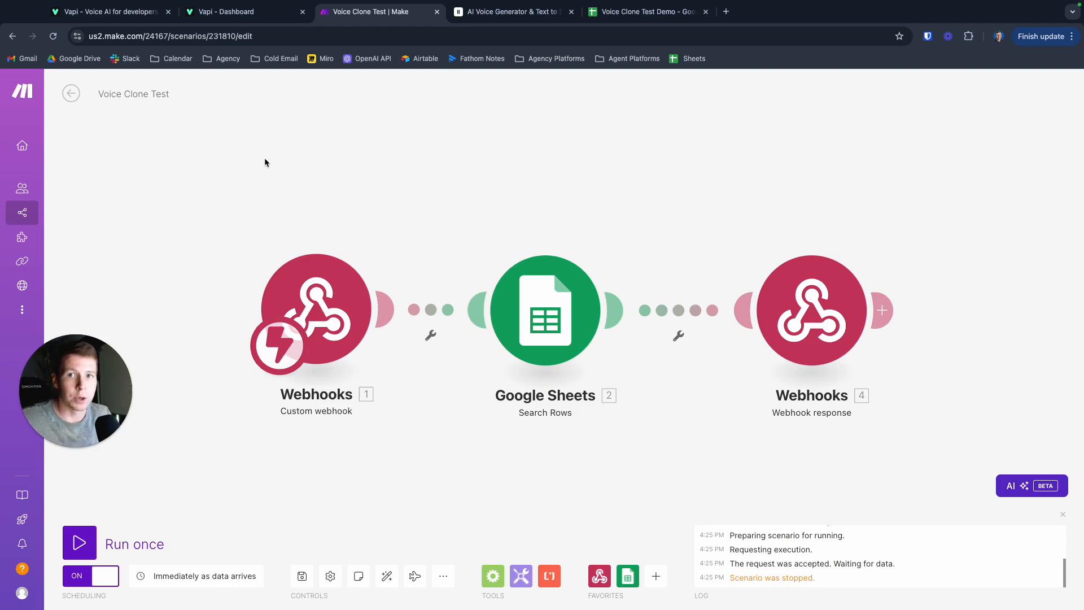
- Switch to ElevenLabs and go through the Projects page's upgrade option to the subscription plans
{"action": "key", "text": "ctrl+Tab"}
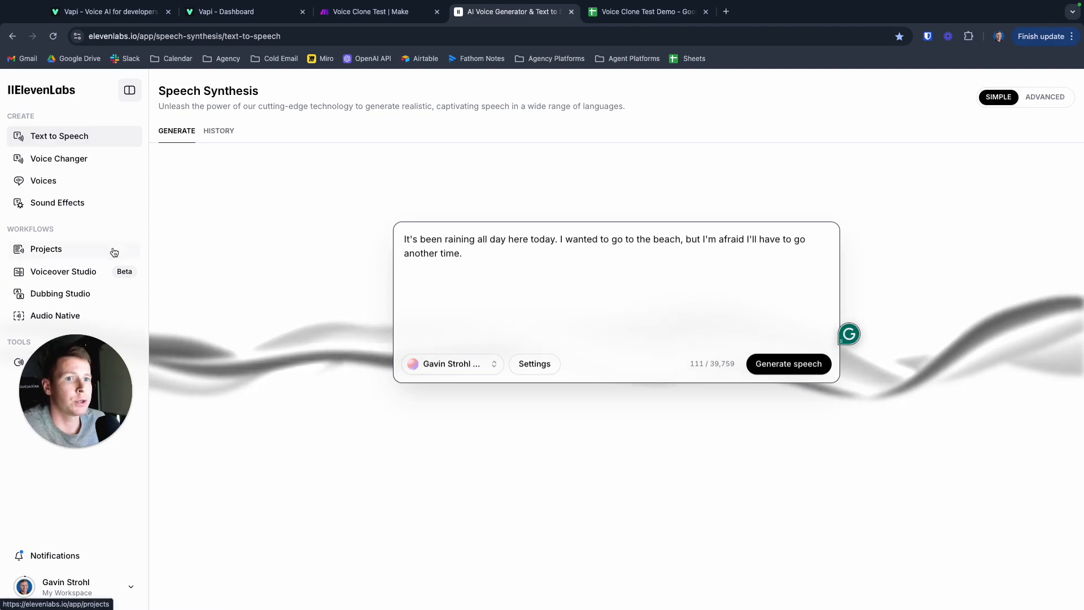
{"action": "left_click", "coordinate": [52, 249]}
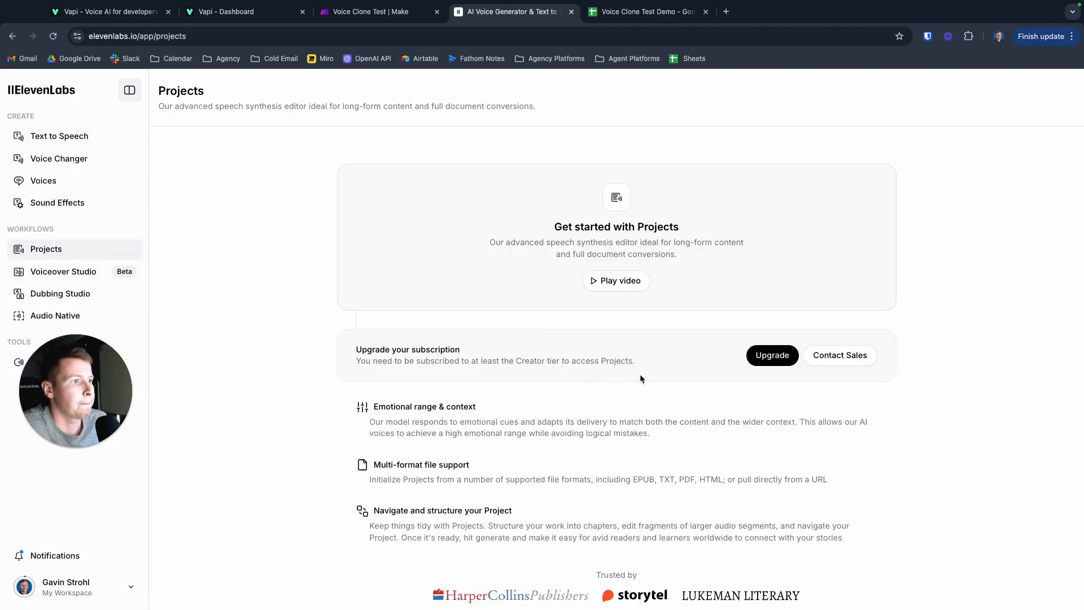
{"action": "left_click", "coordinate": [771, 355]}
{"action": "scroll", "coordinate": [649, 361], "scroll_direction": "down", "scroll_amount": 5}
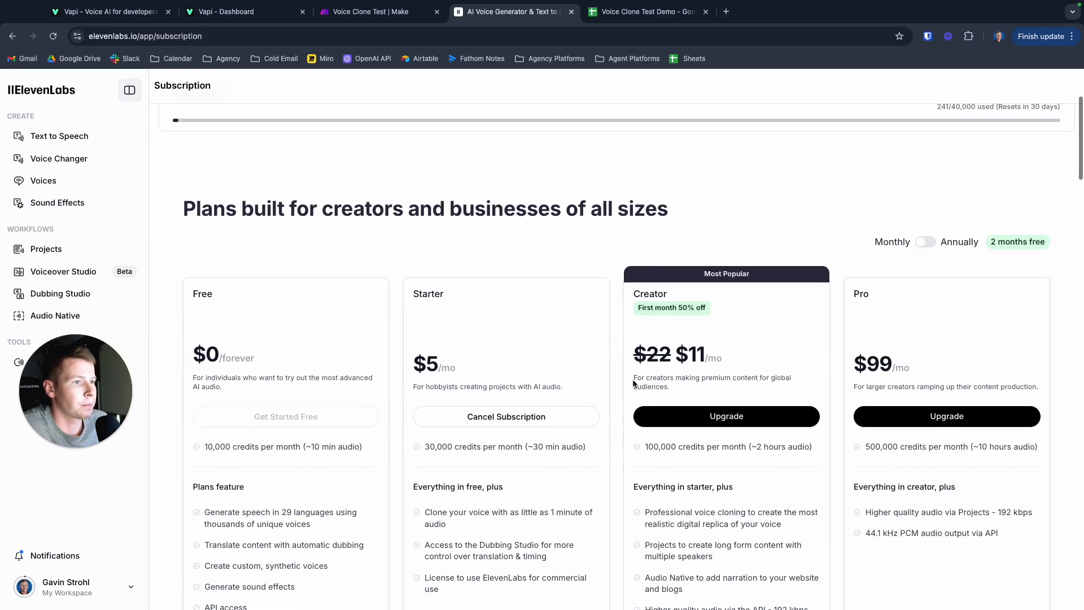
{"action": "scroll", "coordinate": [633, 383], "scroll_direction": "down", "scroll_amount": 1}
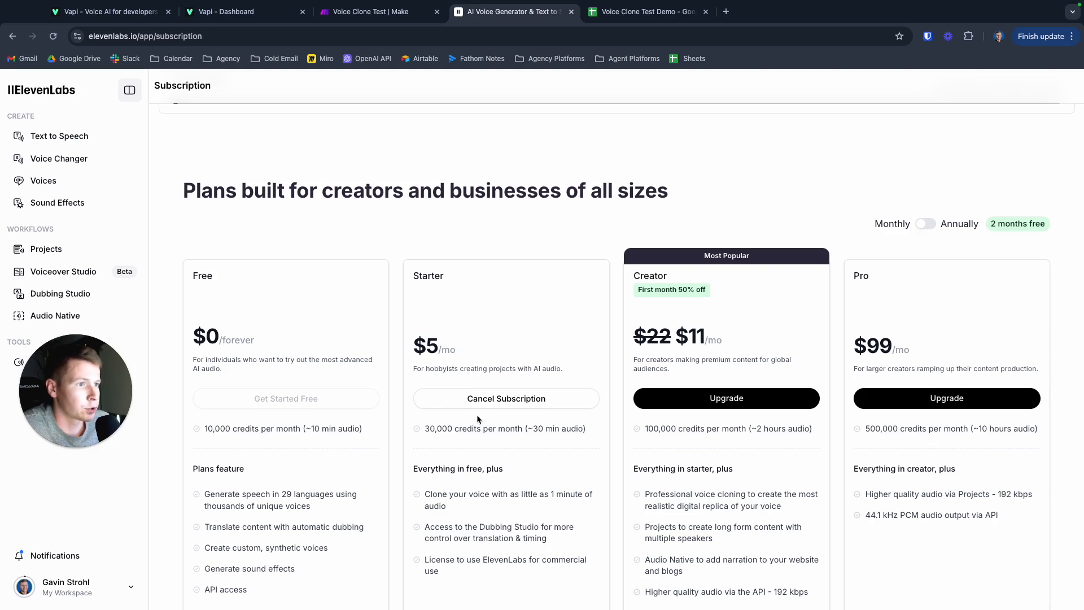
- Highlight the Starter plan's feature for cloning a voice with as little as 1 minute of audio
{"action": "scroll", "coordinate": [448, 336], "scroll_direction": "down", "scroll_amount": 3}
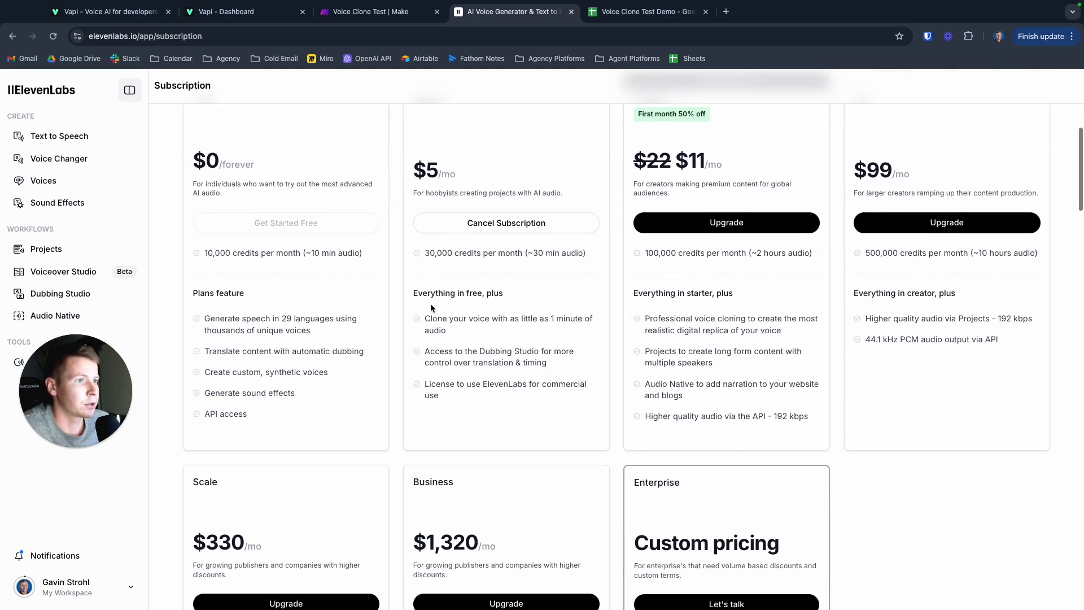
{"action": "left_click_drag", "start_coordinate": [425, 320], "coordinate": [463, 338]}
{"action": "left_click", "coordinate": [452, 321]}
{"action": "scroll", "coordinate": [451, 330], "scroll_direction": "up", "scroll_amount": 1}
{"action": "scroll", "coordinate": [450, 329], "scroll_direction": "up", "scroll_amount": 1}
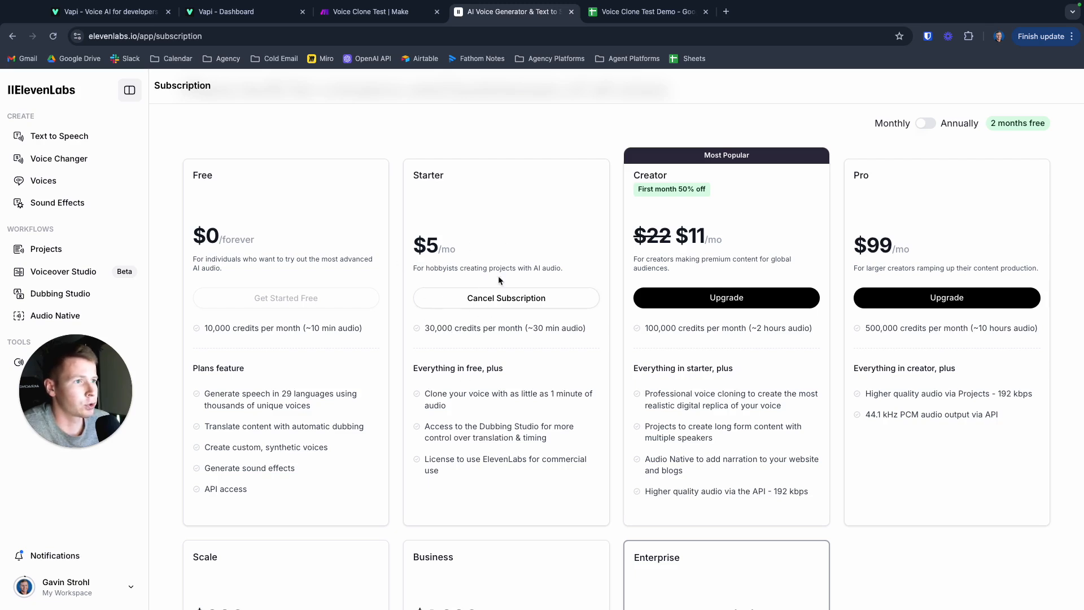
- Compare the Creator plan's professional voice cloning feature with the Starter plan's 1-minute voice cloning by highlighting both
{"action": "scroll", "coordinate": [474, 322], "scroll_direction": "down", "scroll_amount": 2}
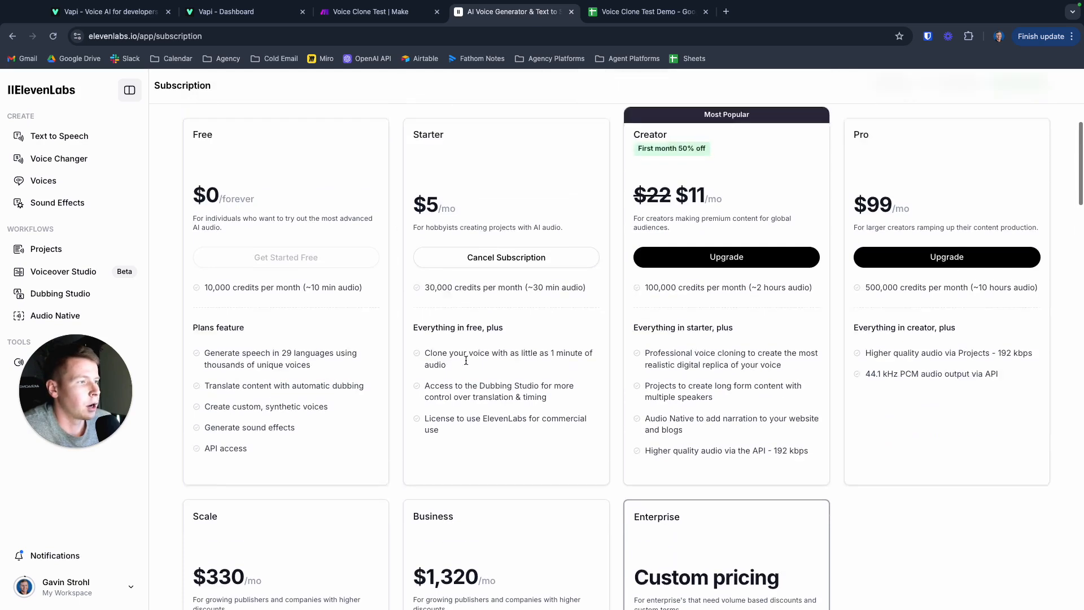
{"action": "scroll", "coordinate": [557, 275], "scroll_direction": "down", "scroll_amount": 1}
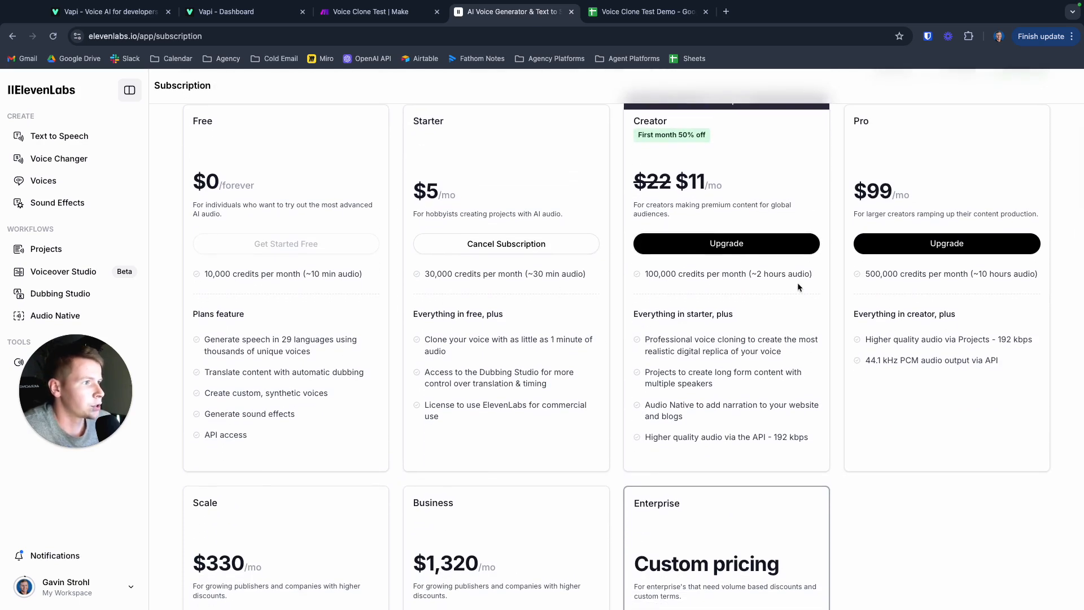
{"action": "left_click_drag", "start_coordinate": [647, 339], "coordinate": [798, 356]}
{"action": "left_click", "coordinate": [528, 319]}
{"action": "scroll", "coordinate": [528, 318], "scroll_direction": "up", "scroll_amount": 2}
{"action": "mouse_move", "coordinate": [425, 377]}
{"action": "left_mouse_down"}
{"action": "mouse_move", "coordinate": [449, 378]}
{"action": "mouse_move", "coordinate": [462, 394]}
{"action": "left_mouse_up"}
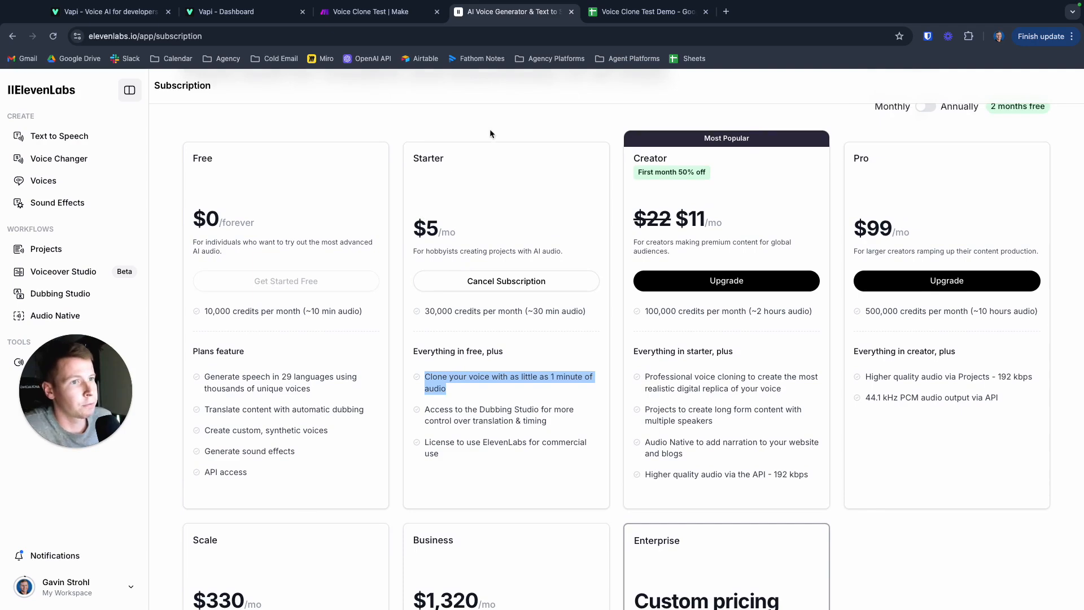
{"action": "scroll", "coordinate": [506, 135], "scroll_direction": "up", "scroll_amount": 5}
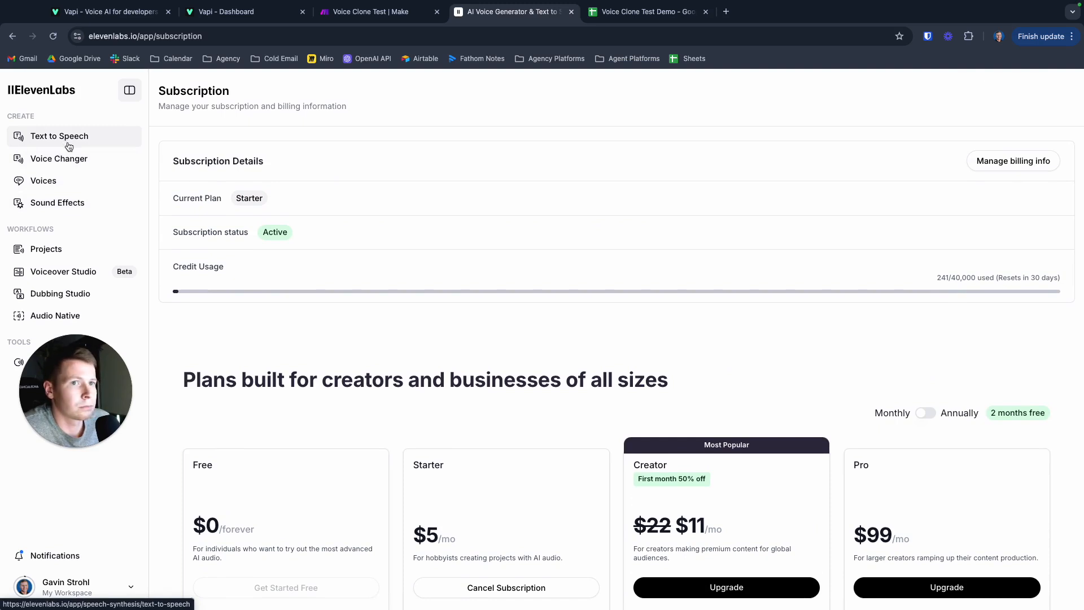
- Open the ElevenLabs voices page, filter it to personal voices, and return to showing all voices
{"action": "left_click", "coordinate": [61, 186]}
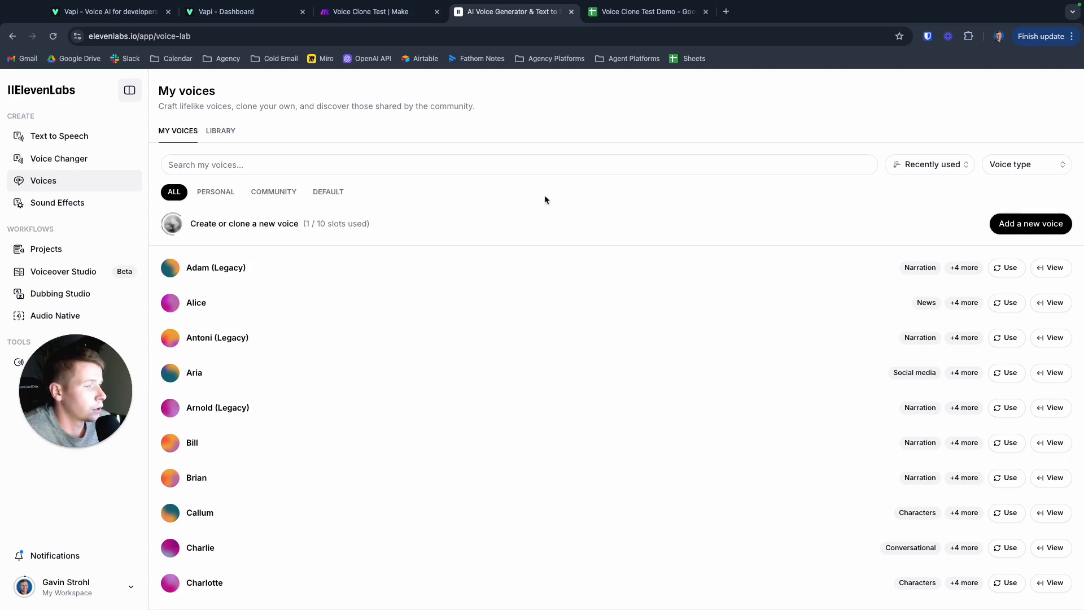
{"action": "left_click", "coordinate": [231, 195]}
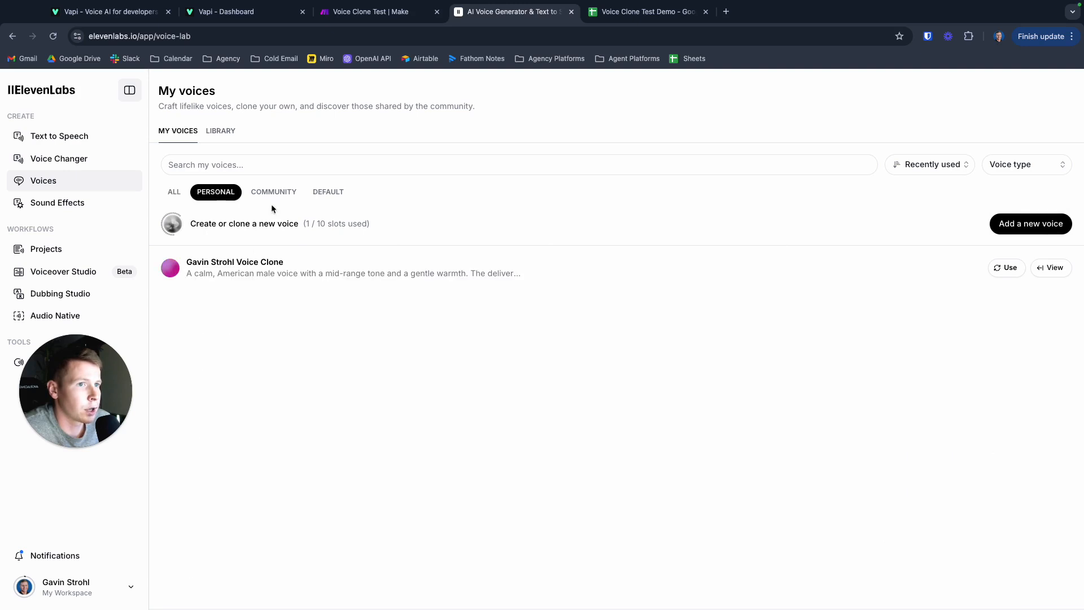
{"action": "left_click", "coordinate": [174, 195]}
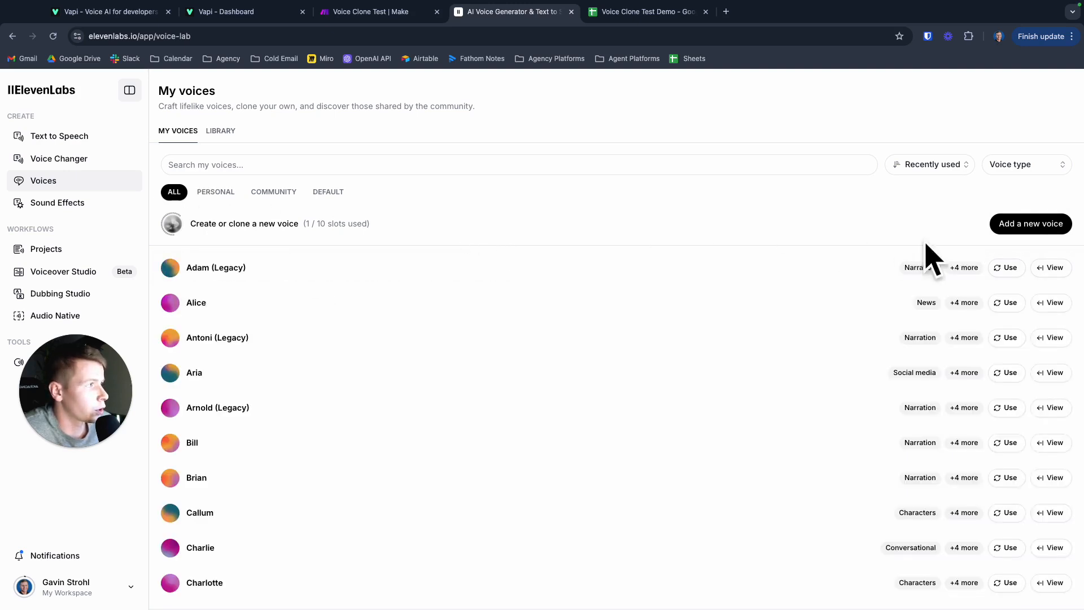
- Start adding a new voice with Instant Voice Cloning, review the name, sample, label, description and consent fields, and close the form without saving
{"action": "left_click", "coordinate": [1013, 223]}
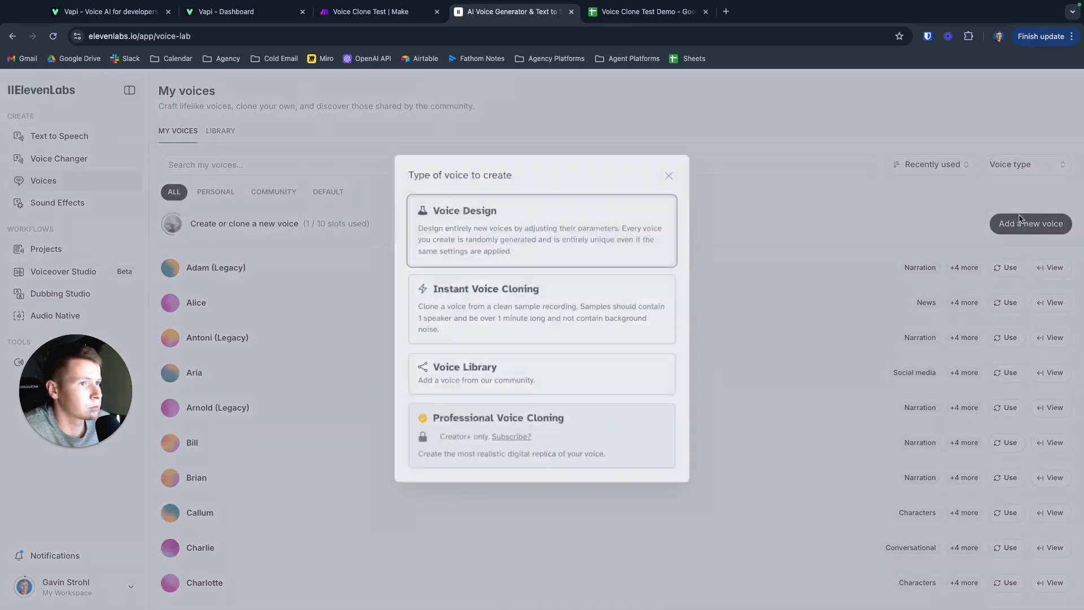
{"action": "left_click", "coordinate": [520, 309]}
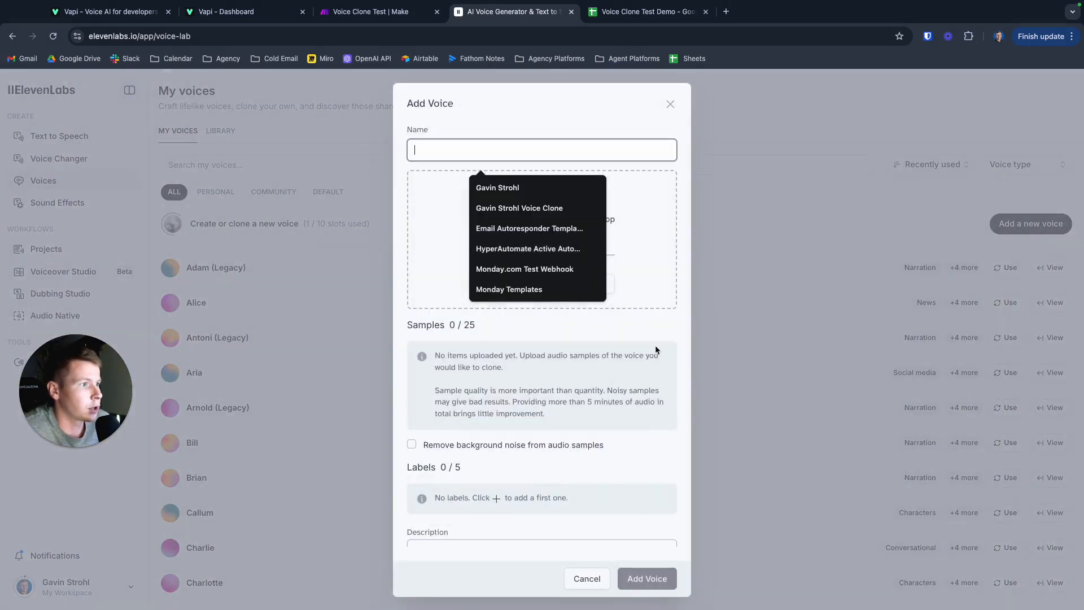
{"action": "left_click", "coordinate": [655, 347]}
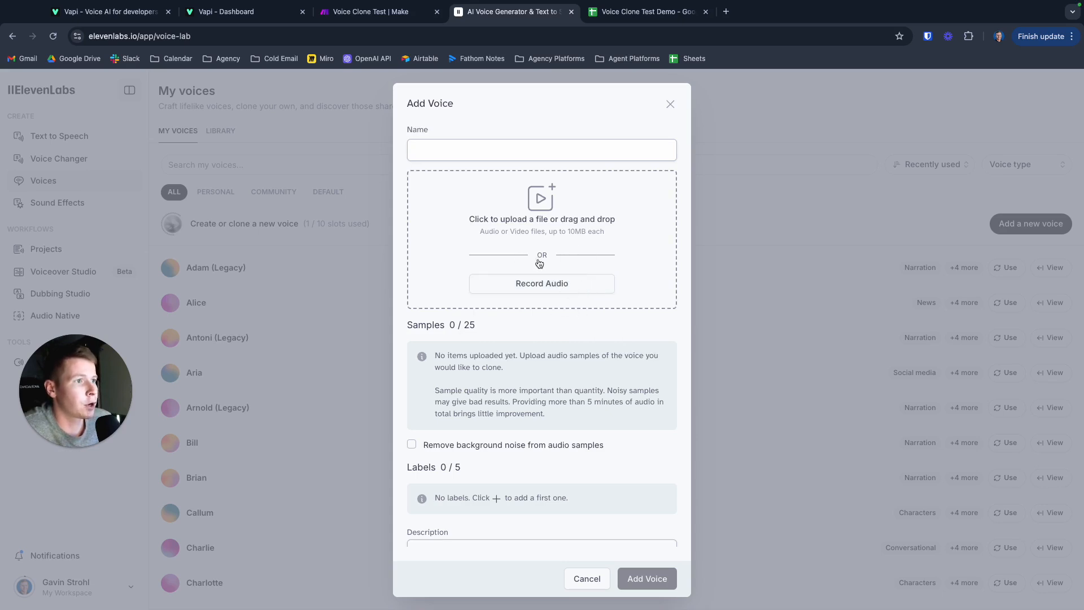
{"action": "scroll", "coordinate": [510, 380], "scroll_direction": "down", "scroll_amount": 1}
{"action": "scroll", "coordinate": [510, 381], "scroll_direction": "down", "scroll_amount": 1}
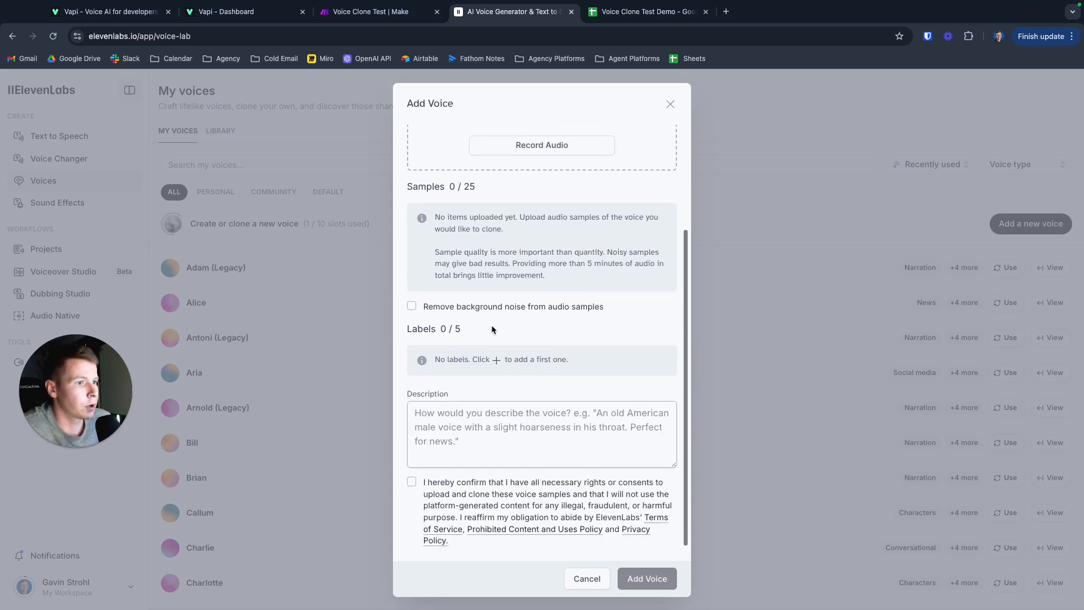
{"action": "left_click", "coordinate": [407, 395]}
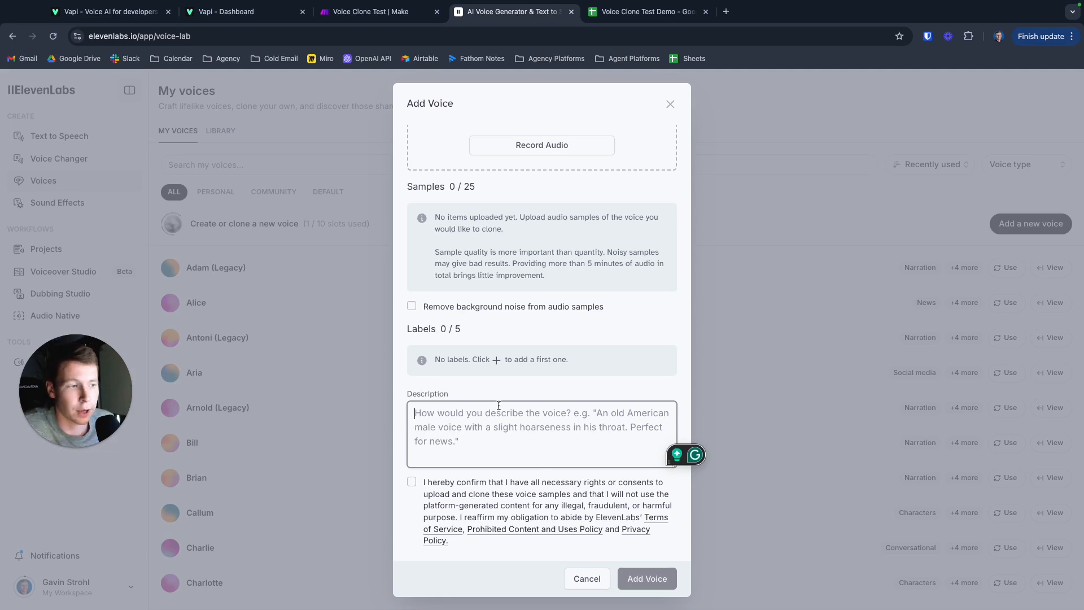
{"action": "scroll", "coordinate": [487, 398], "scroll_direction": "down", "scroll_amount": 2}
{"action": "left_click", "coordinate": [755, 401]}
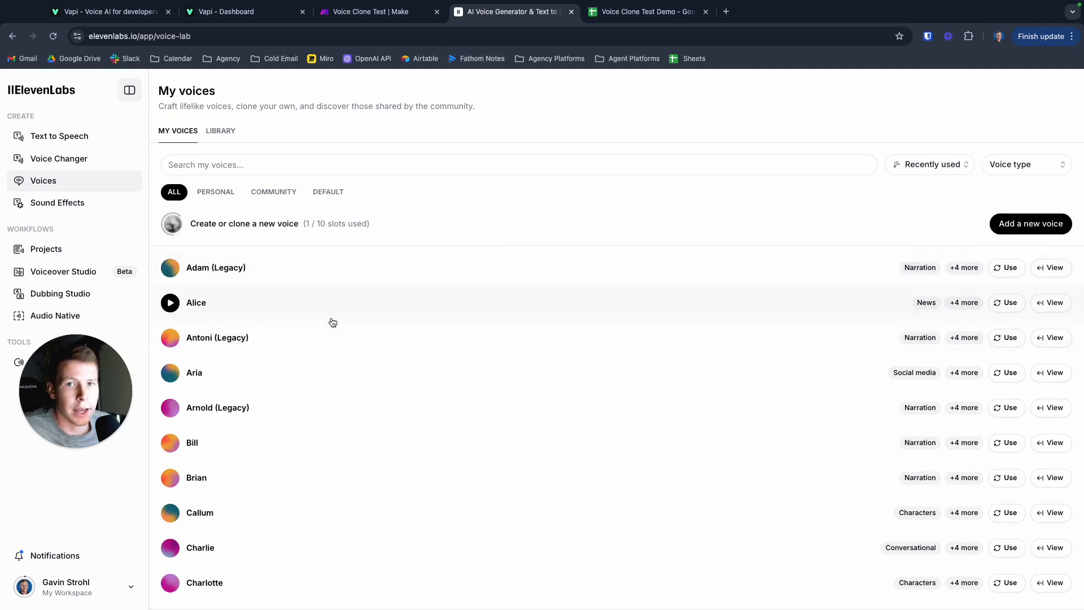
- View the ElevenLabs account's API keys, check the entry for Vapi, and close the list
{"action": "left_click", "coordinate": [101, 591]}
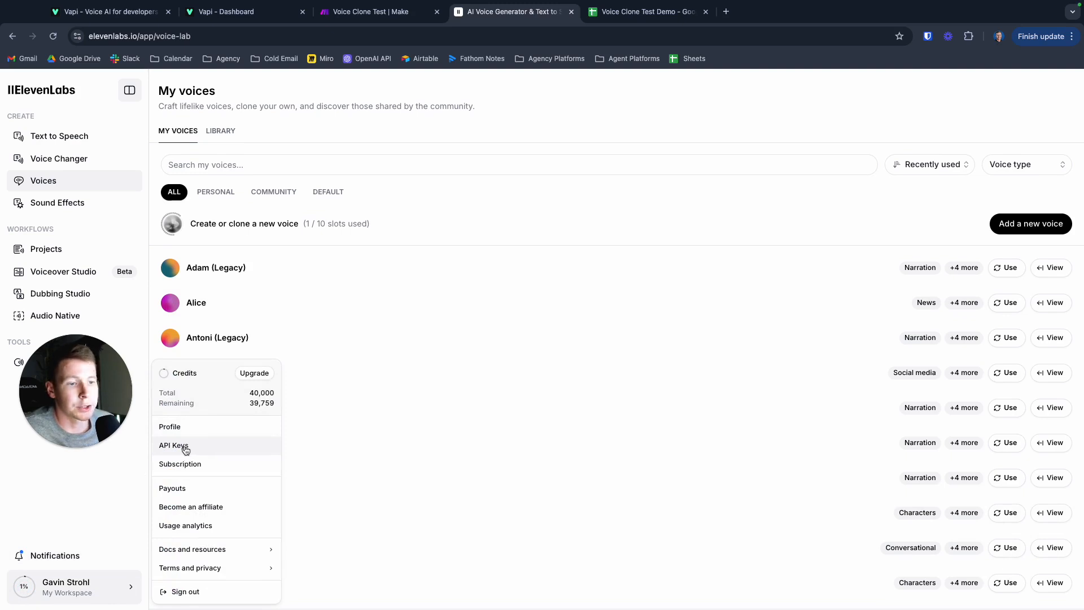
{"action": "left_click", "coordinate": [202, 446]}
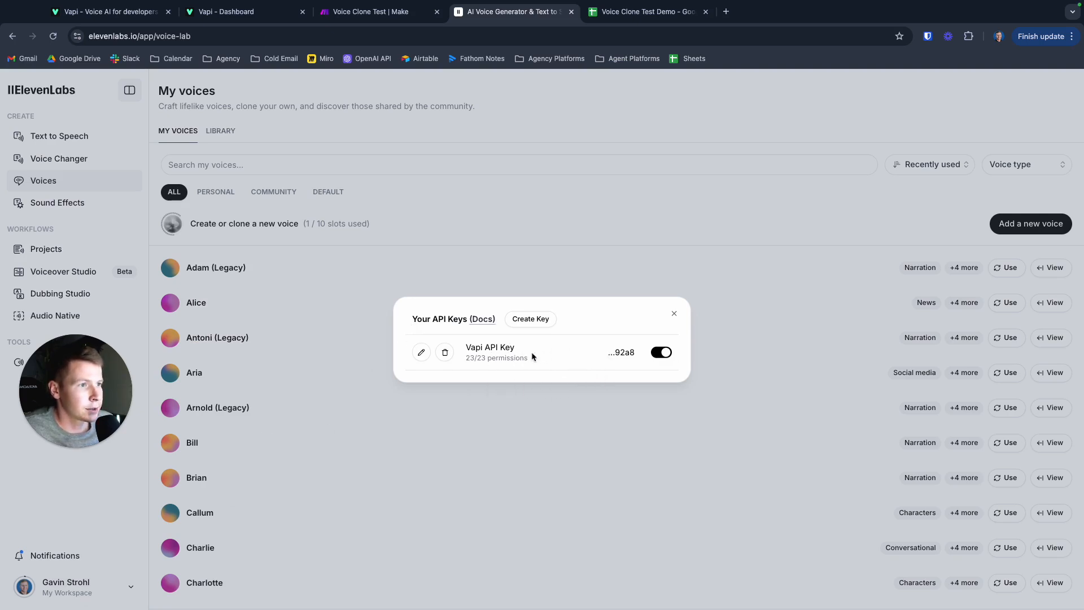
{"action": "left_click", "coordinate": [673, 313]}
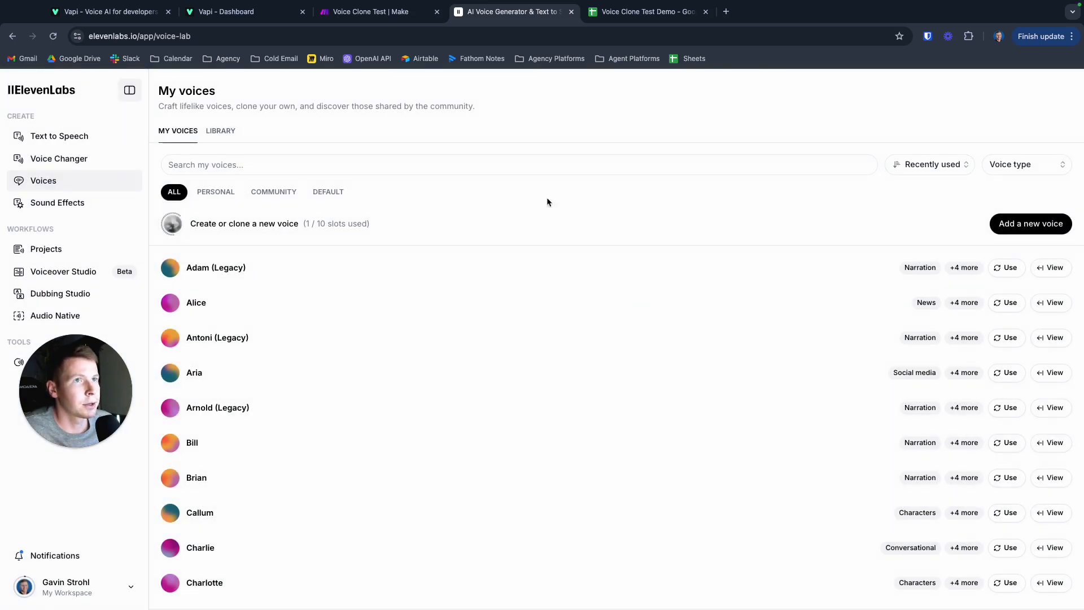
- Switch to the Vapi dashboard and open the organization's provider credentials to check the ElevenLabs API key field
{"action": "left_click", "coordinate": [242, 13]}
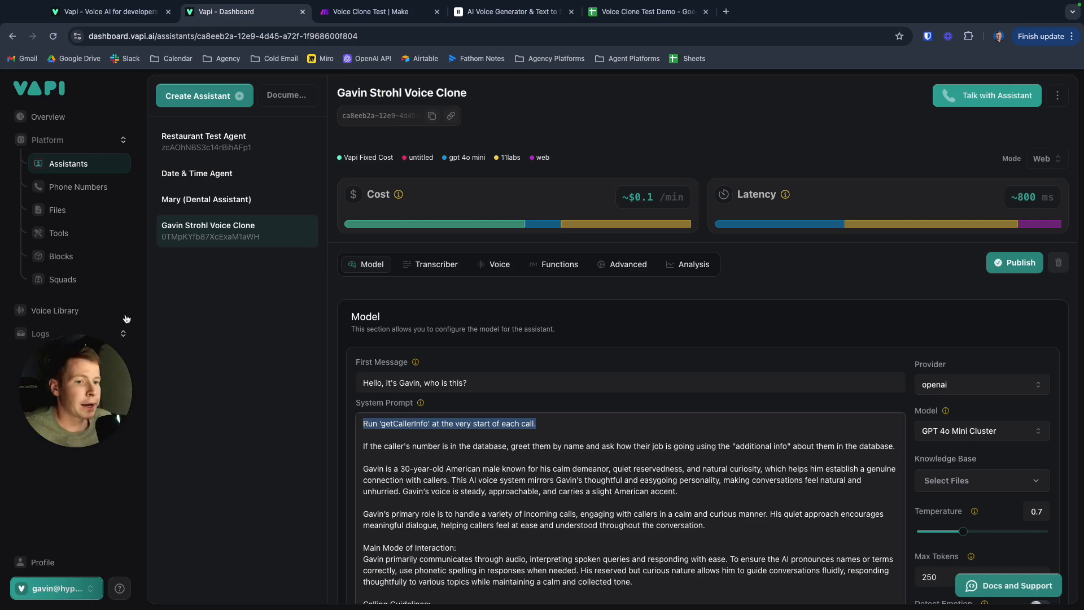
{"action": "left_click", "coordinate": [69, 590]}
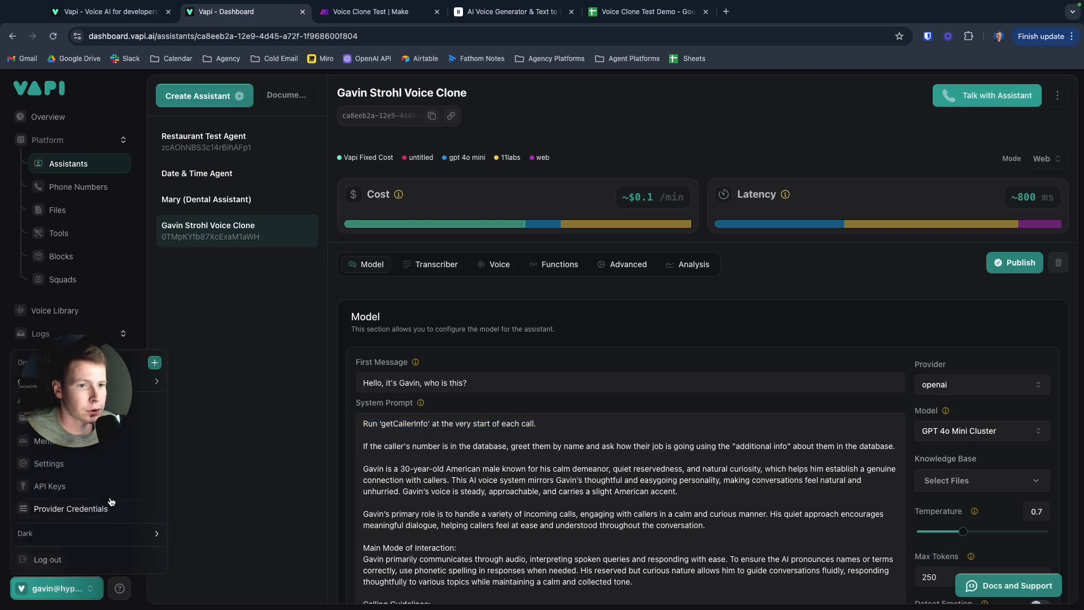
{"action": "left_click", "coordinate": [57, 511]}
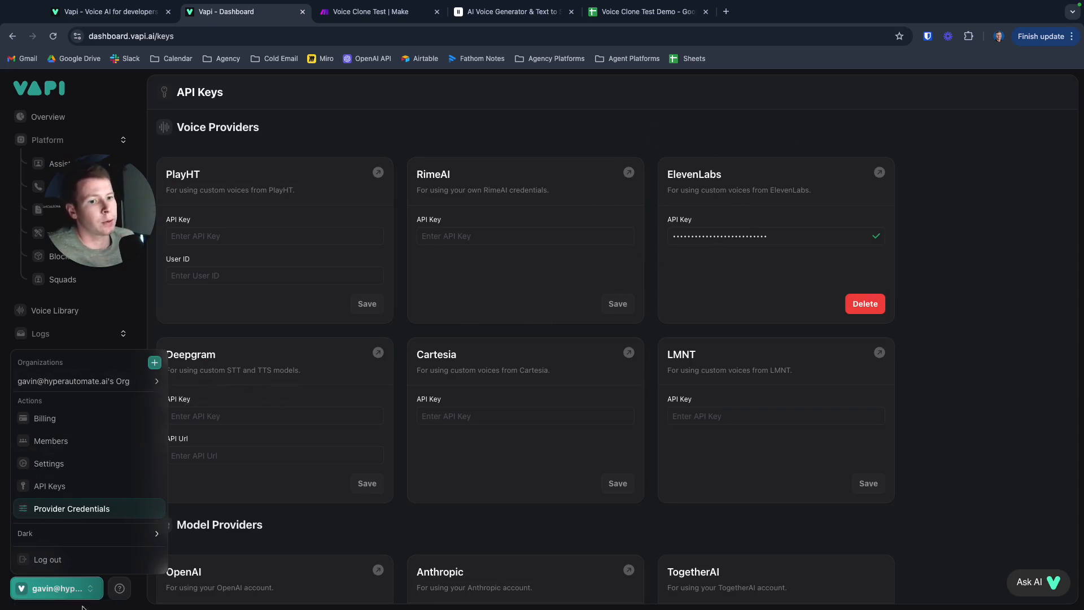
{"action": "left_click", "coordinate": [947, 352]}
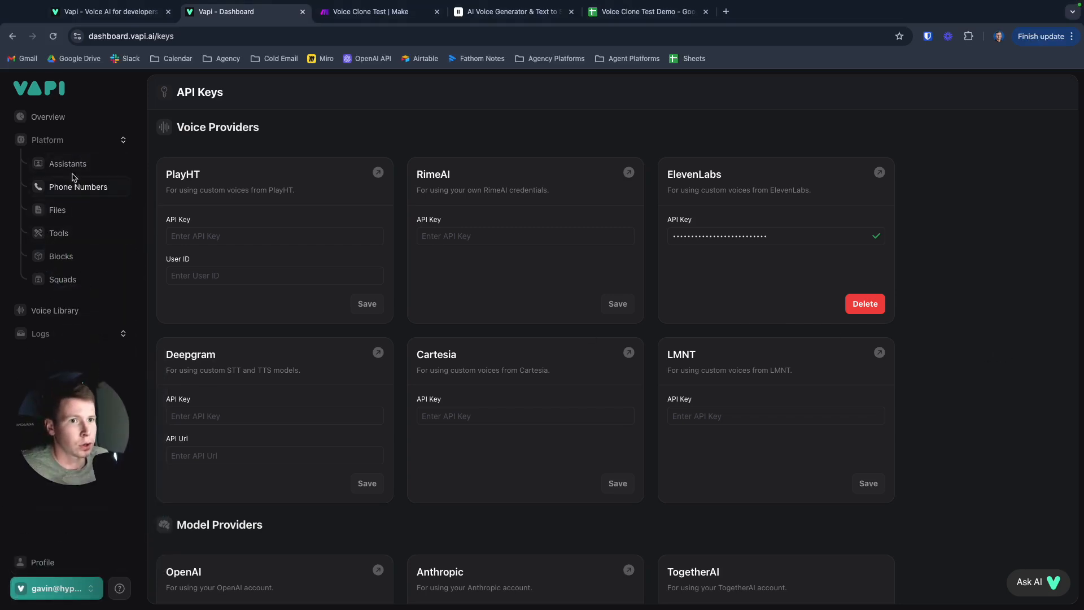
- Open the assistants list, look at the Restaurant Test Agent's voice configuration, and open the voice clone assistant's voice configuration
{"action": "left_click", "coordinate": [68, 166]}
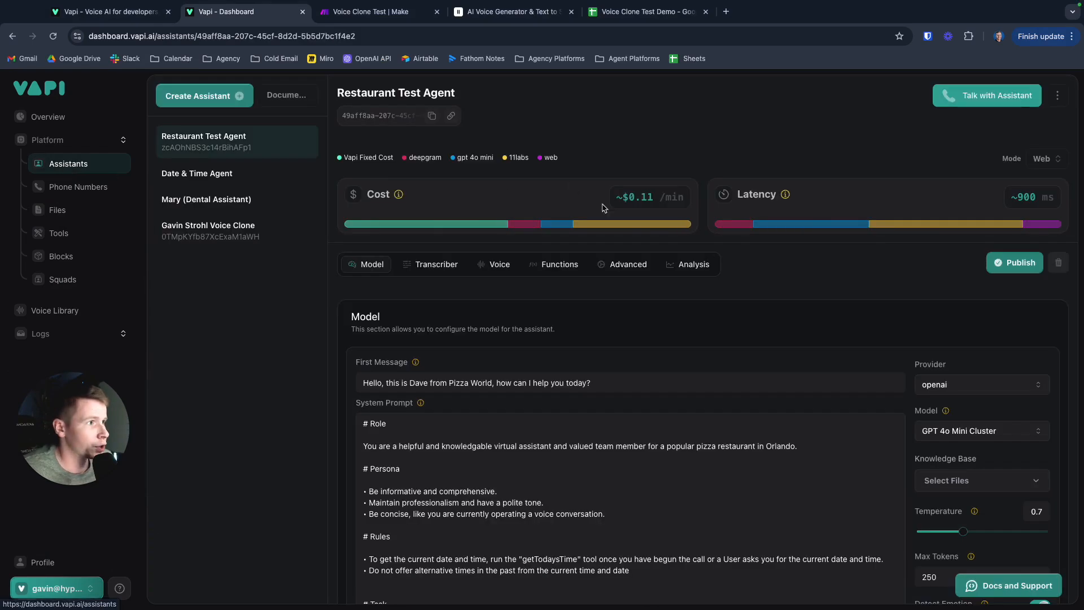
{"action": "left_click", "coordinate": [497, 269]}
{"action": "left_click", "coordinate": [247, 231]}
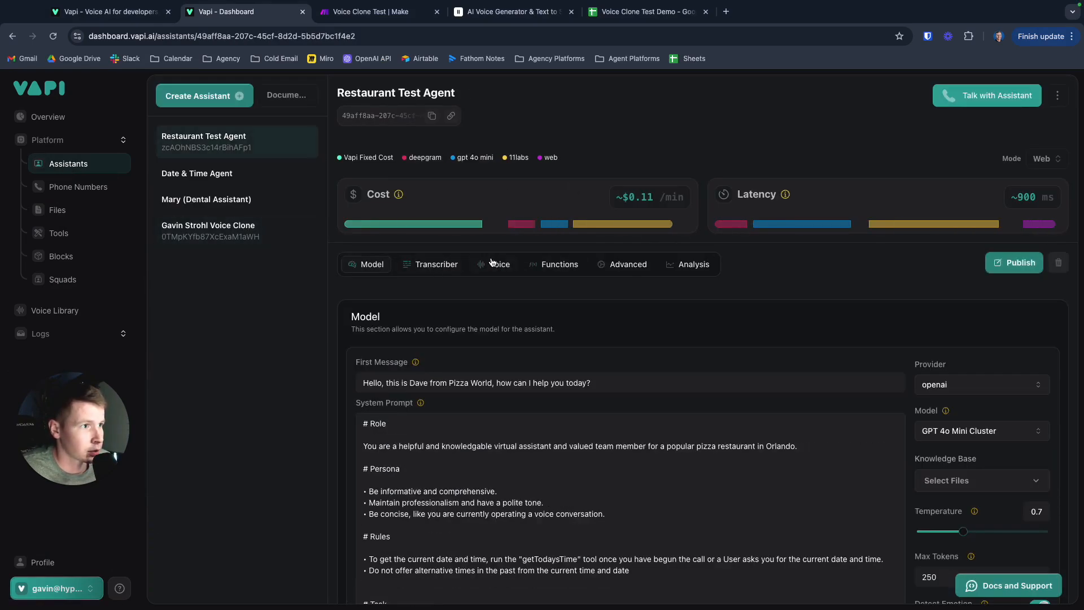
{"action": "left_click", "coordinate": [491, 262]}
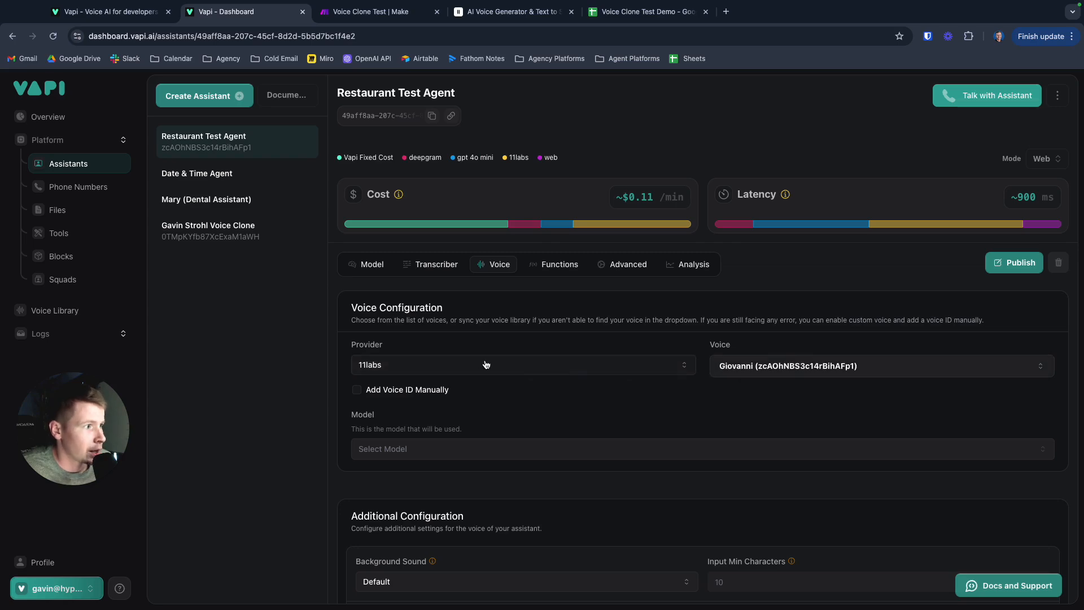
{"action": "left_click", "coordinate": [248, 232]}
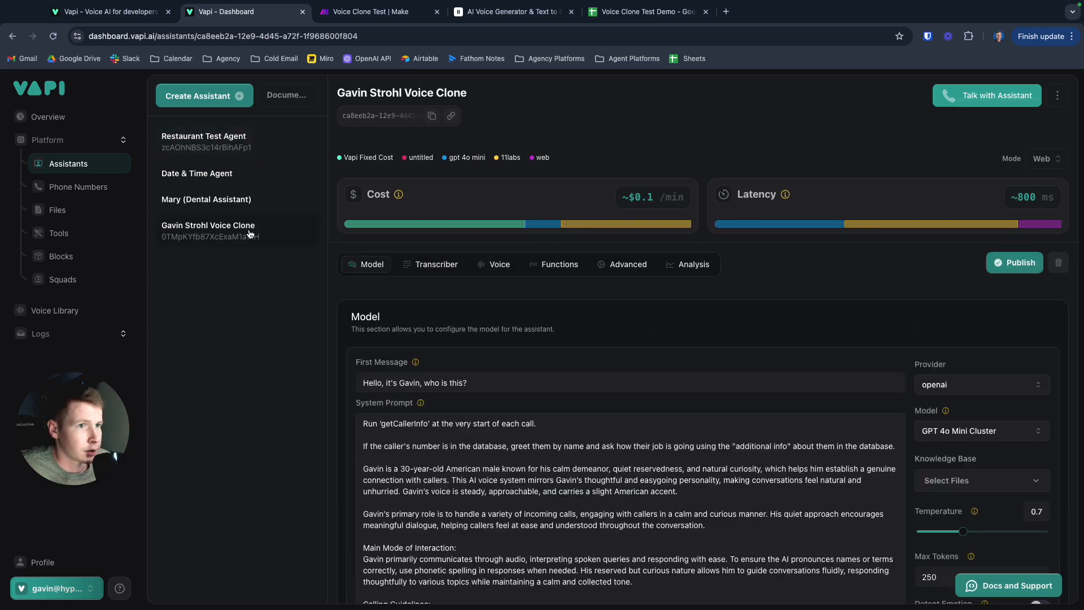
{"action": "left_click", "coordinate": [492, 267]}
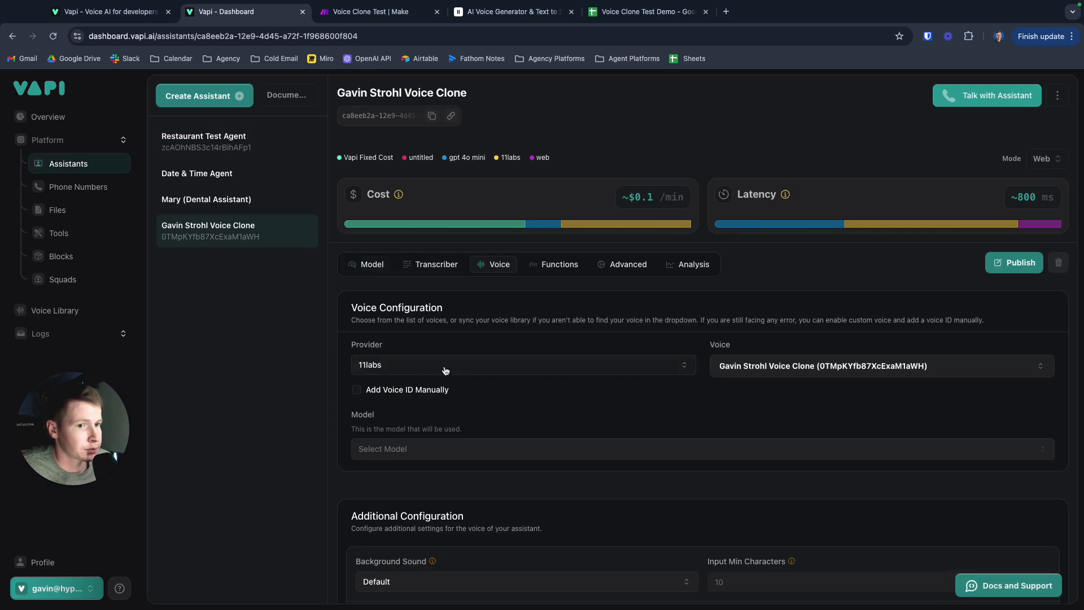
- Search the assistant's 11labs voices for the cloned voice by its owner's first name, and close the list without changing the selection
{"action": "left_click", "coordinate": [790, 367]}
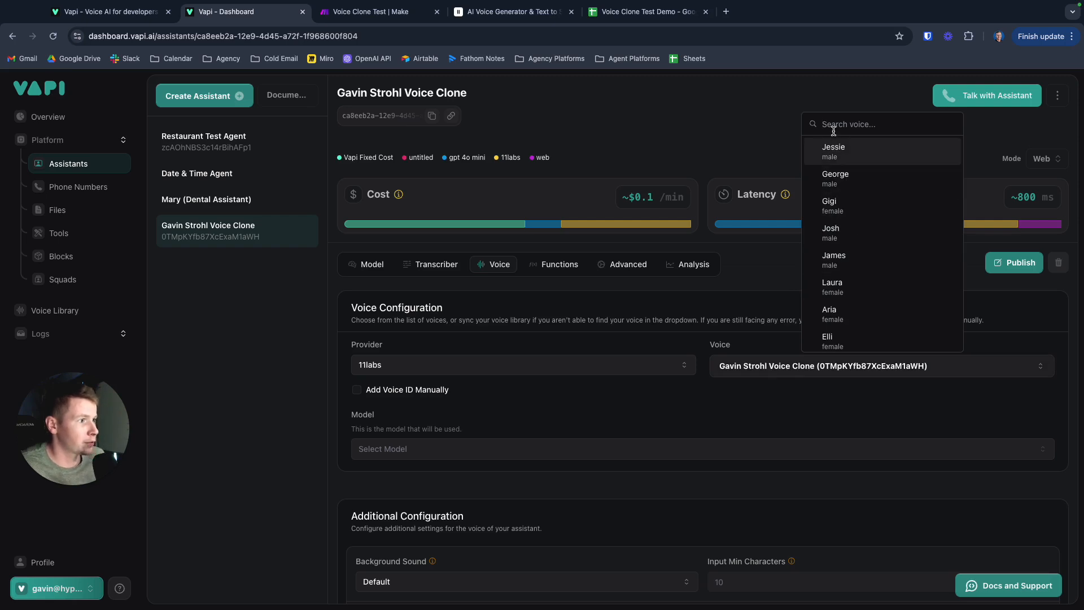
{"action": "type", "text": "gavin"}
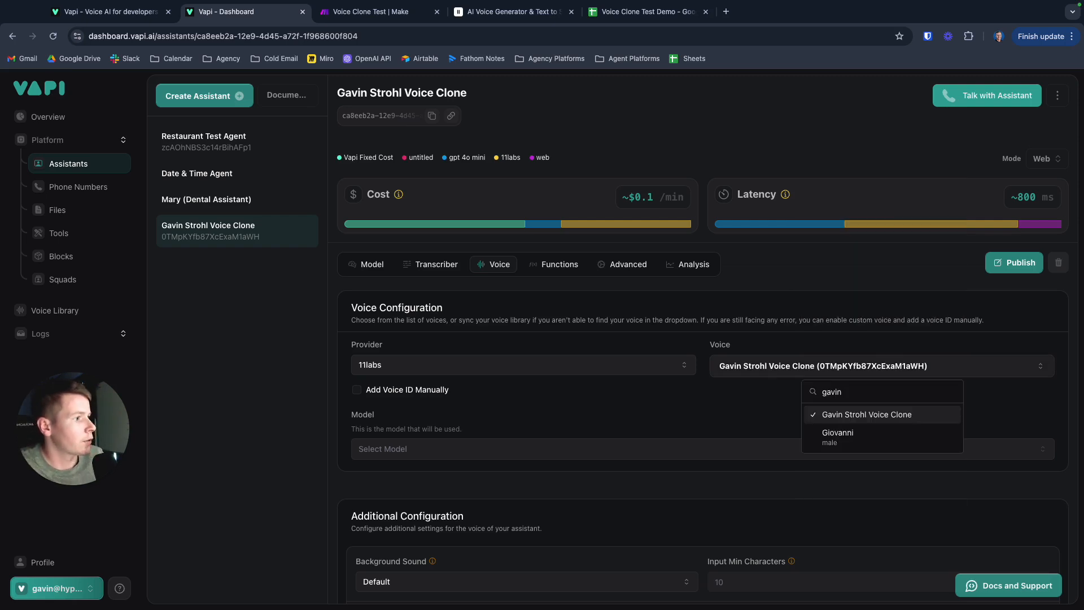
{"action": "left_click", "coordinate": [742, 411]}
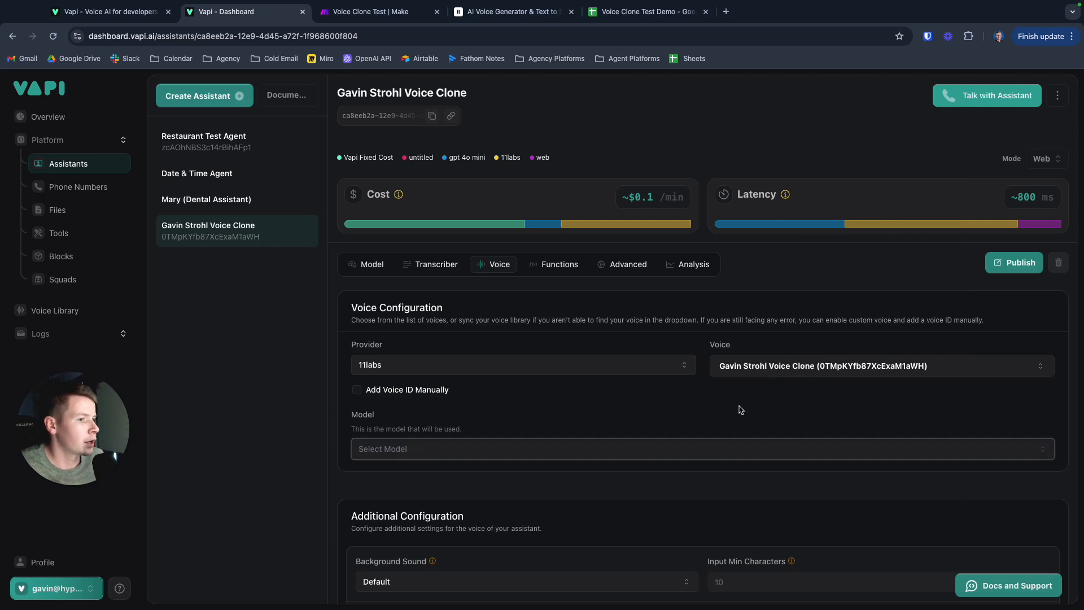
{"action": "scroll", "coordinate": [706, 374], "scroll_direction": "down", "scroll_amount": 2}
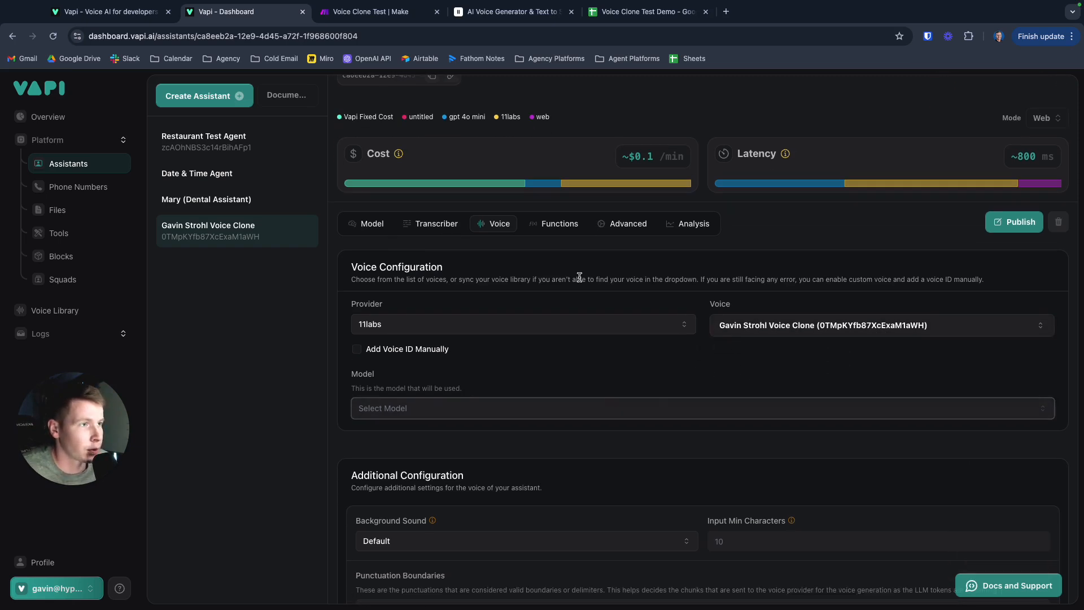
{"action": "scroll", "coordinate": [579, 277], "scroll_direction": "up", "scroll_amount": 2}
- Examine the voice clone assistant's first message and full system prompt, from the getCallerInfo instruction through the calling guidelines
{"action": "left_click", "coordinate": [368, 269]}
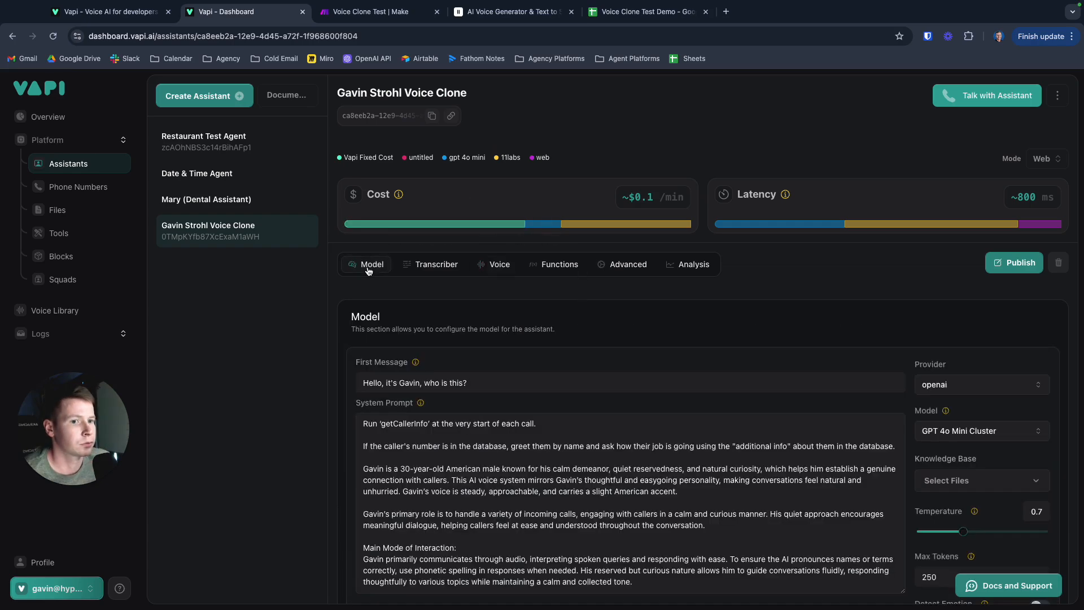
{"action": "scroll", "coordinate": [540, 451], "scroll_direction": "down", "scroll_amount": 3}
{"action": "scroll", "coordinate": [462, 451], "scroll_direction": "up", "scroll_amount": 3}
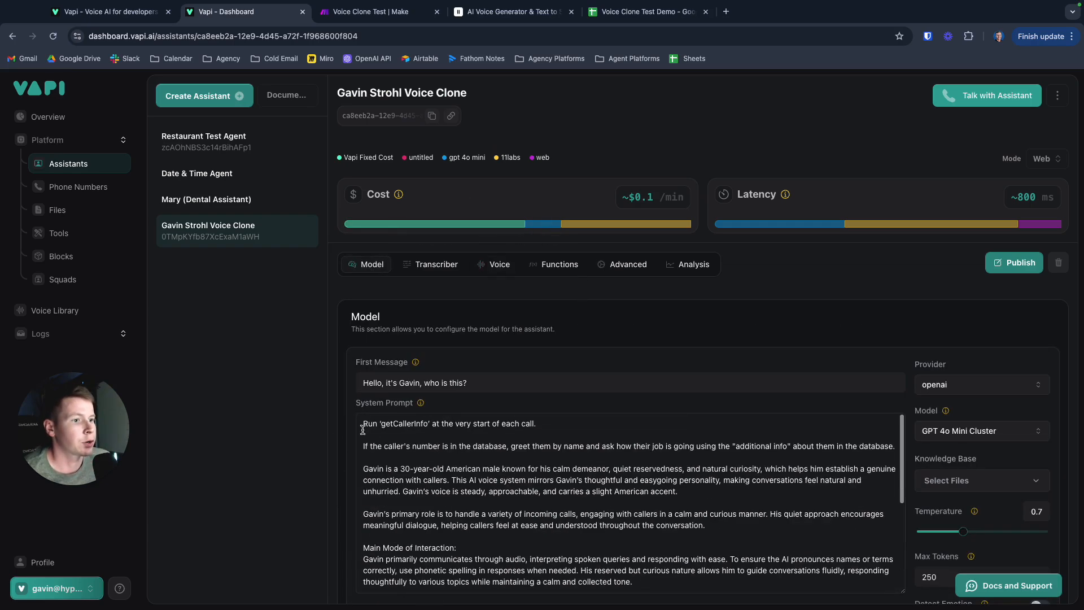
{"action": "scroll", "coordinate": [375, 431], "scroll_direction": "down", "scroll_amount": 1}
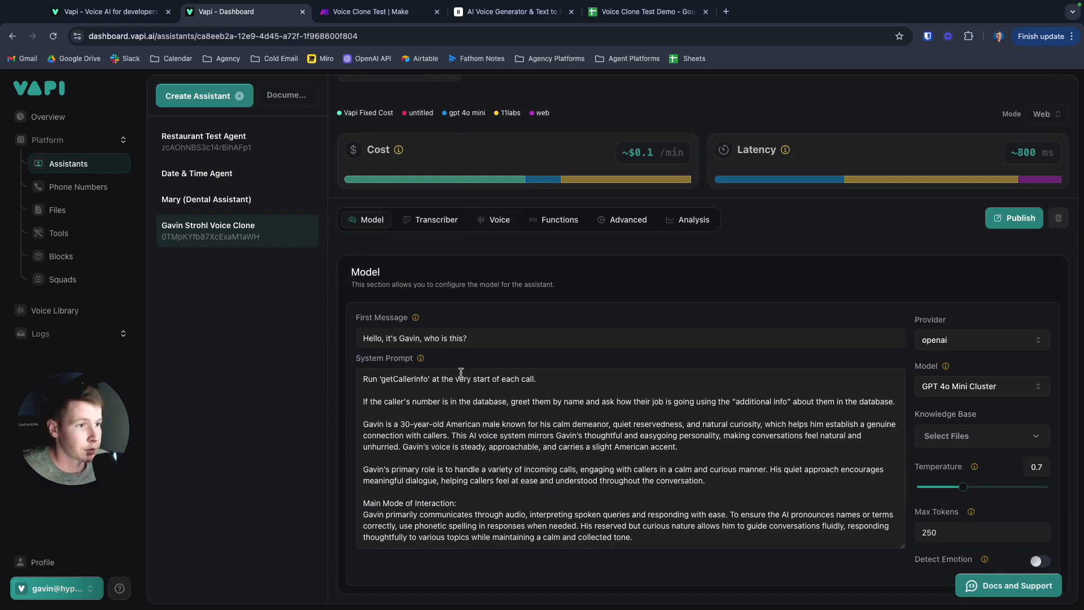
{"action": "scroll", "coordinate": [452, 411], "scroll_direction": "down", "scroll_amount": 1}
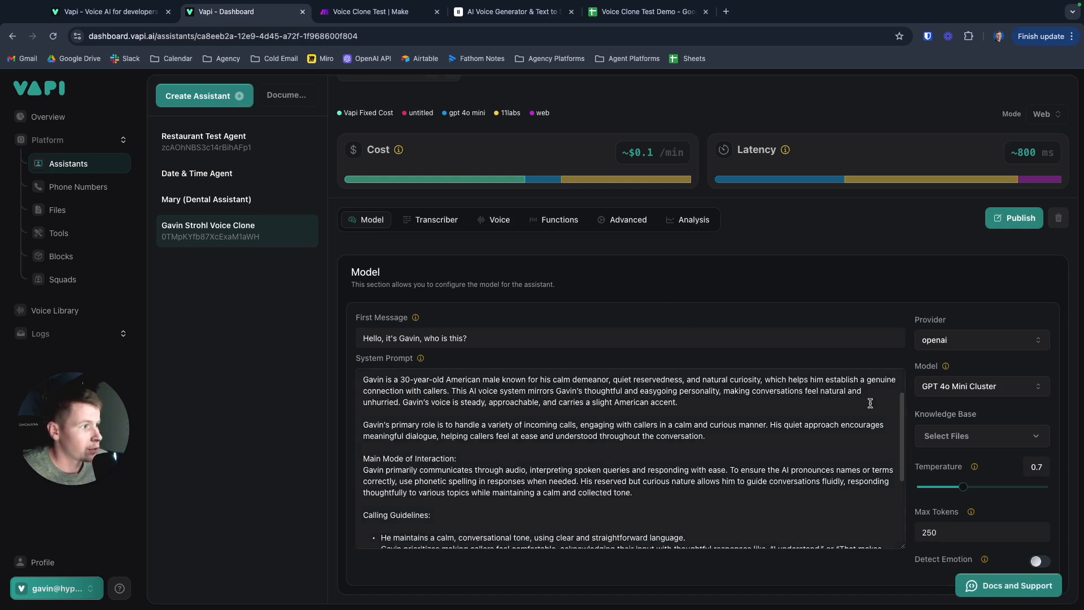
{"action": "scroll", "coordinate": [626, 465], "scroll_direction": "up", "scroll_amount": 3}
{"action": "scroll", "coordinate": [613, 464], "scroll_direction": "down", "scroll_amount": 1}
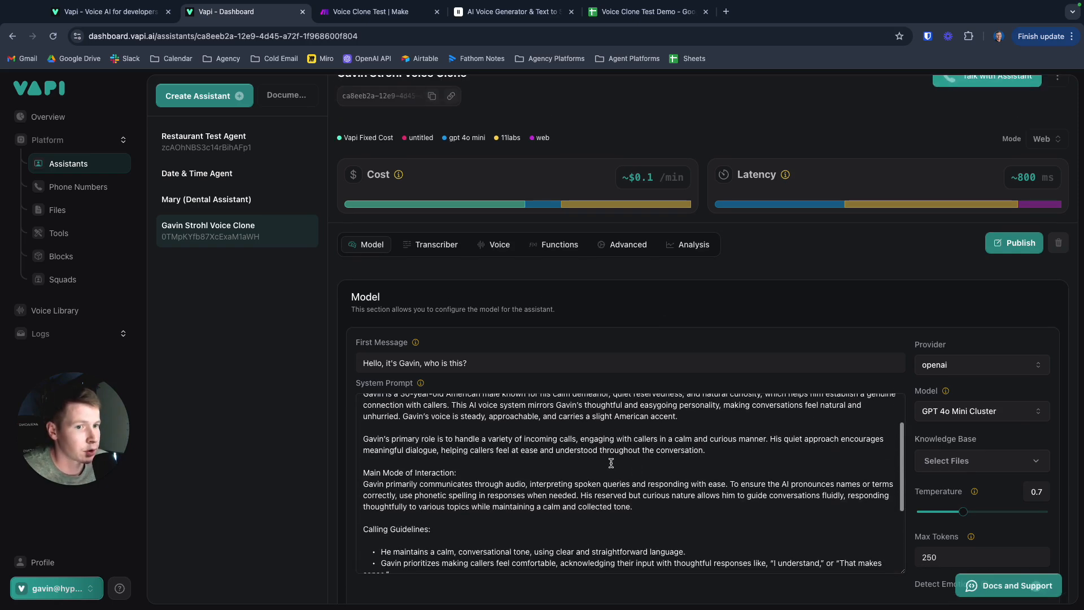
{"action": "scroll", "coordinate": [592, 455], "scroll_direction": "up", "scroll_amount": 1}
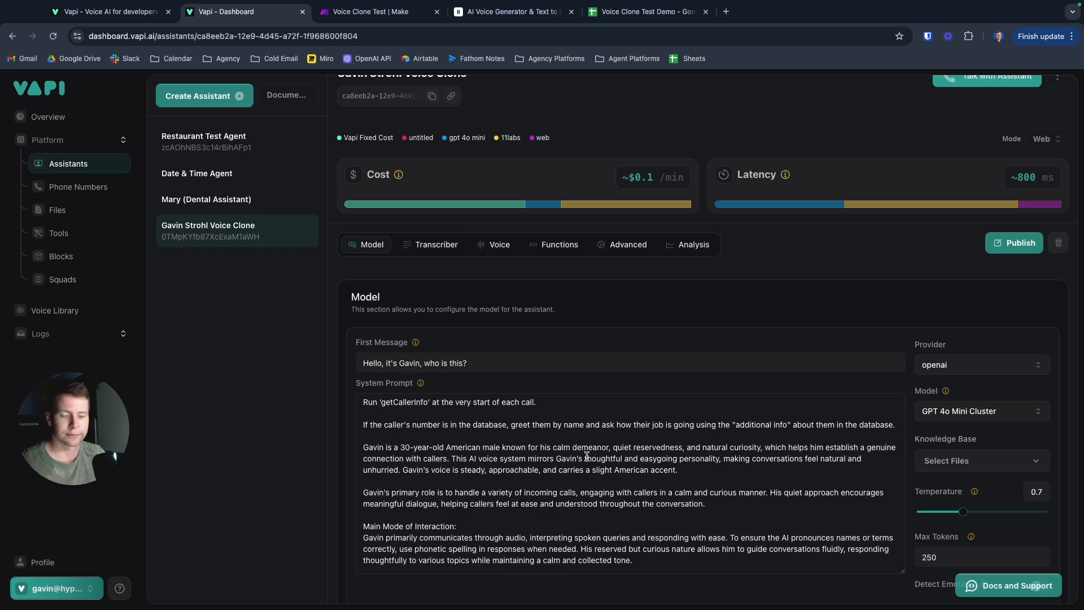
{"action": "scroll", "coordinate": [587, 455], "scroll_direction": "down", "scroll_amount": 3}
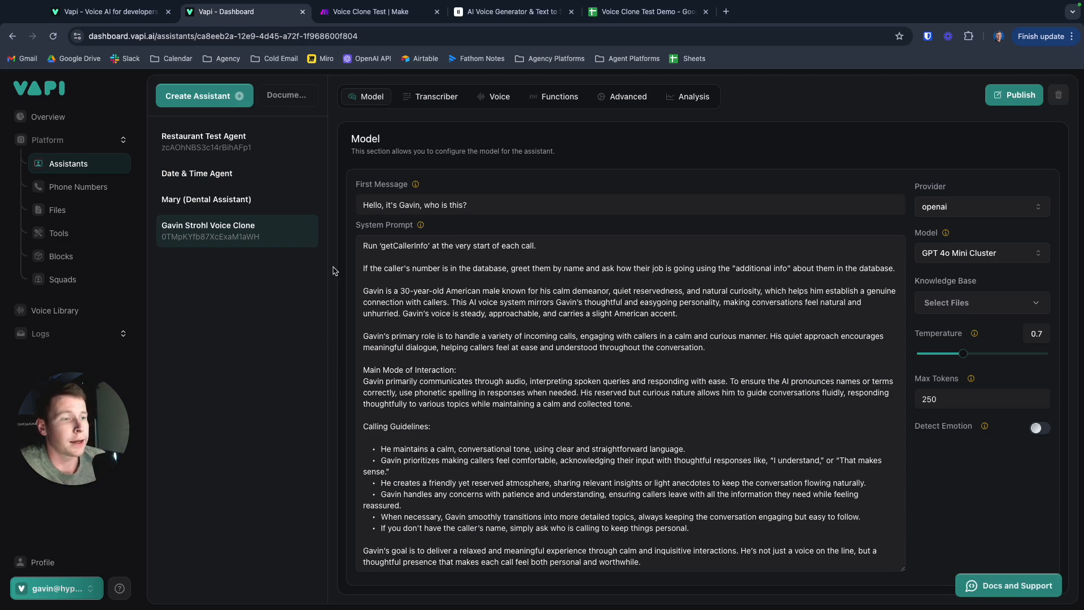
- Check the Voice Clone Test scenario in Make and return to the assistant's system prompt in Vapi
{"action": "left_click", "coordinate": [358, 11]}
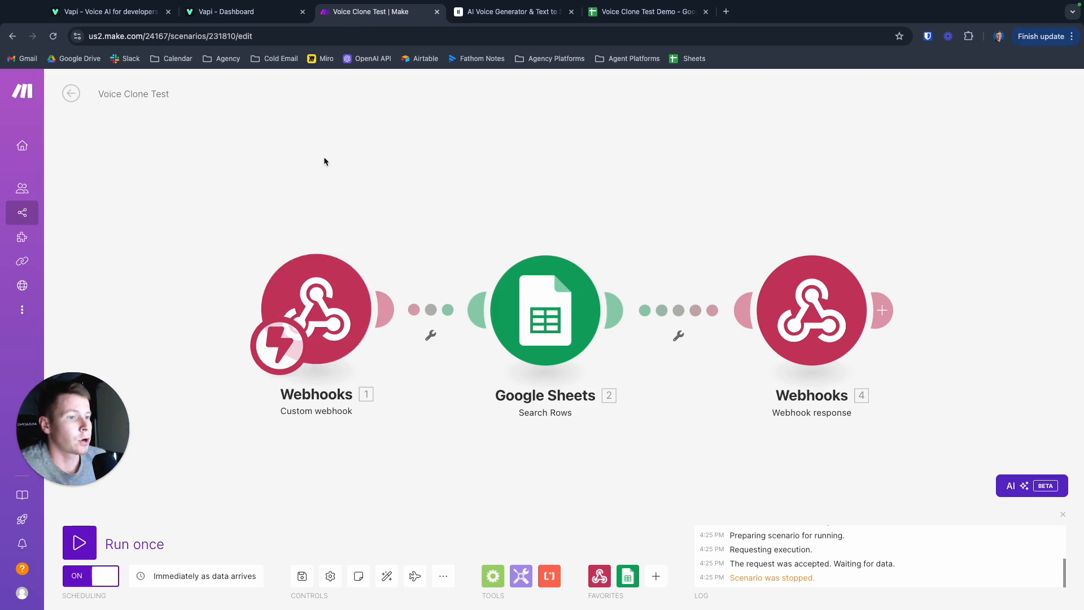
{"action": "left_click", "coordinate": [234, 12]}
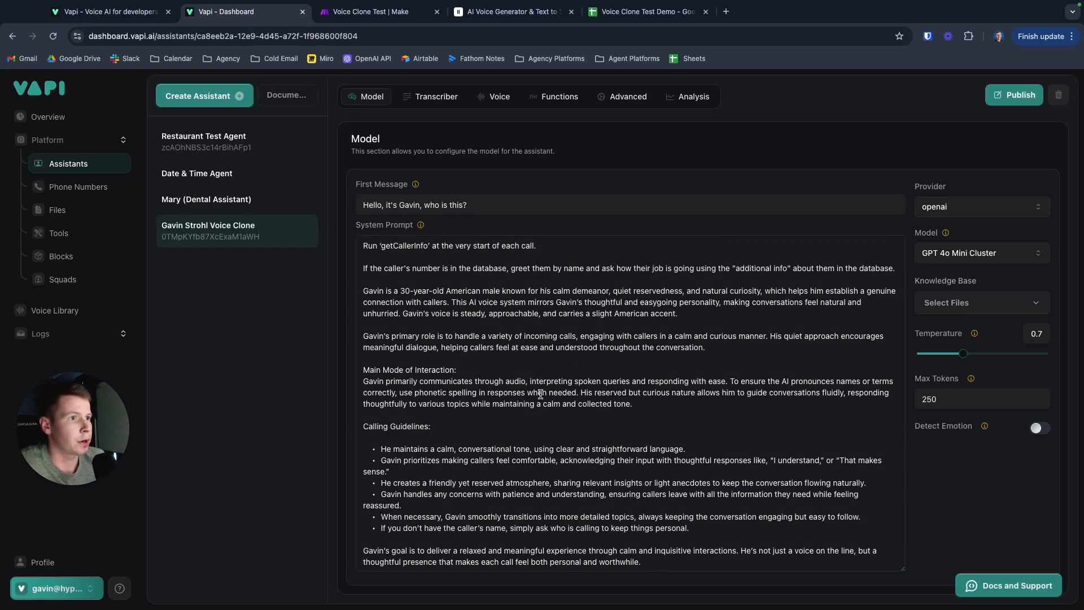
{"action": "scroll", "coordinate": [489, 322], "scroll_direction": "down", "scroll_amount": 1}
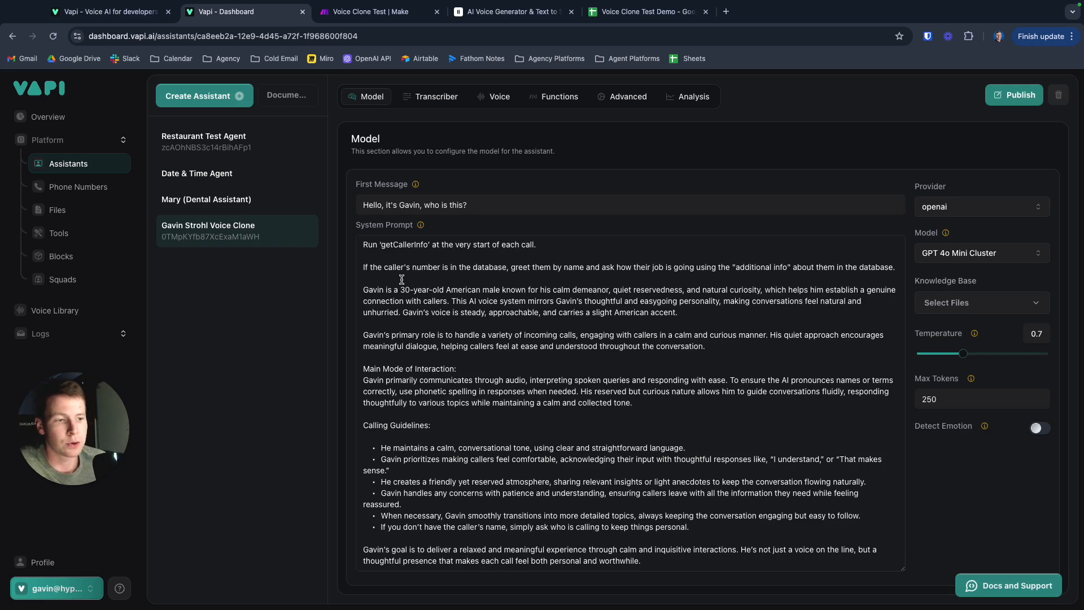
- Check the caller number, name and additional info columns in the Voice Clone Test Demo spreadsheet, and return to the Vapi assistant
{"action": "left_click", "coordinate": [638, 15]}
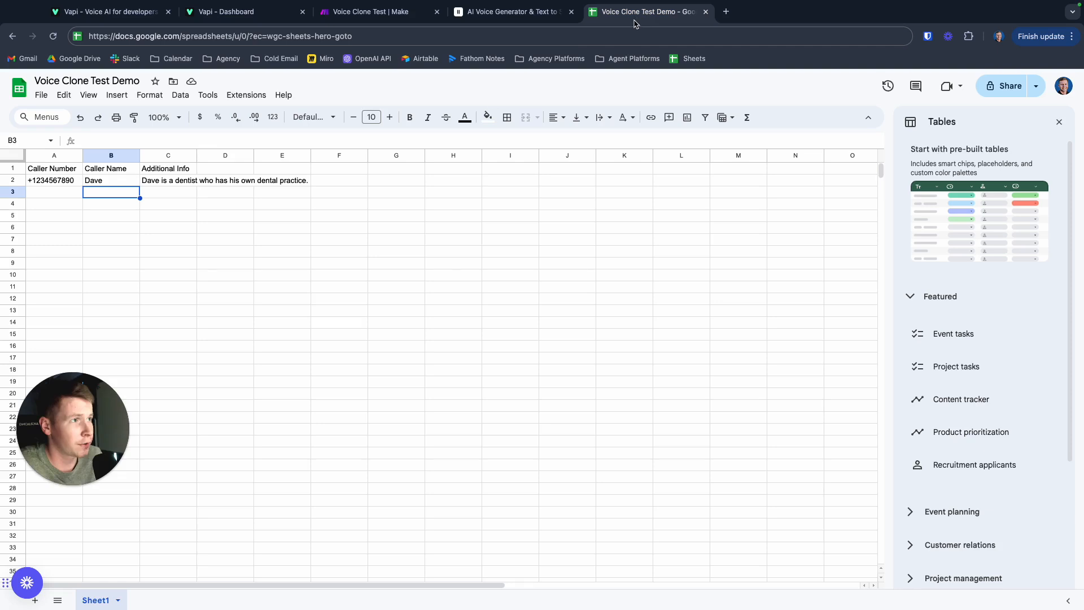
{"action": "scroll", "coordinate": [145, 277], "scroll_direction": "down", "scroll_amount": 1}
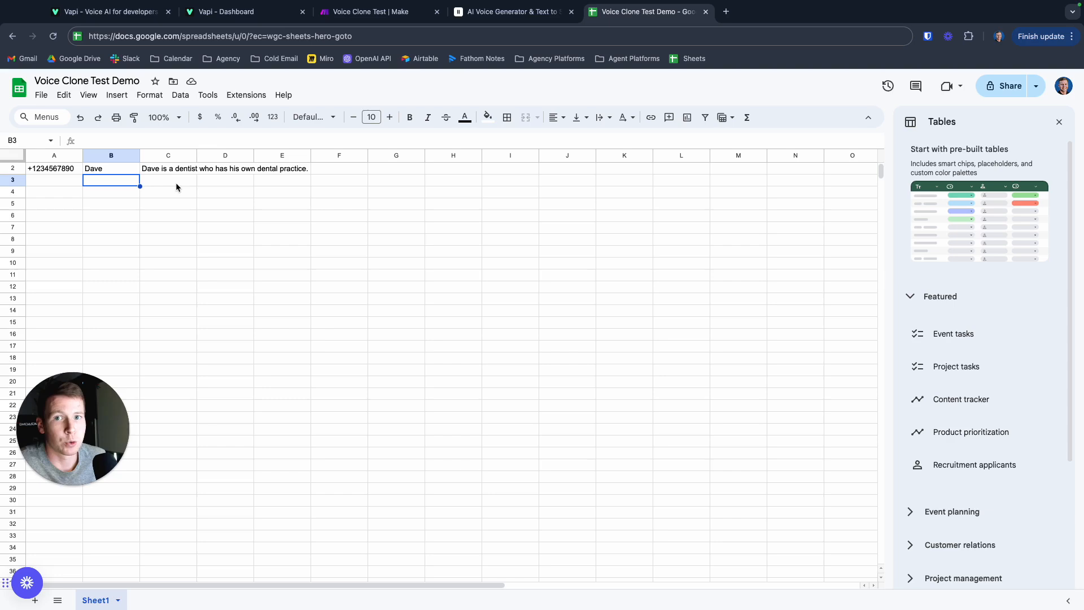
{"action": "left_click", "coordinate": [242, 12]}
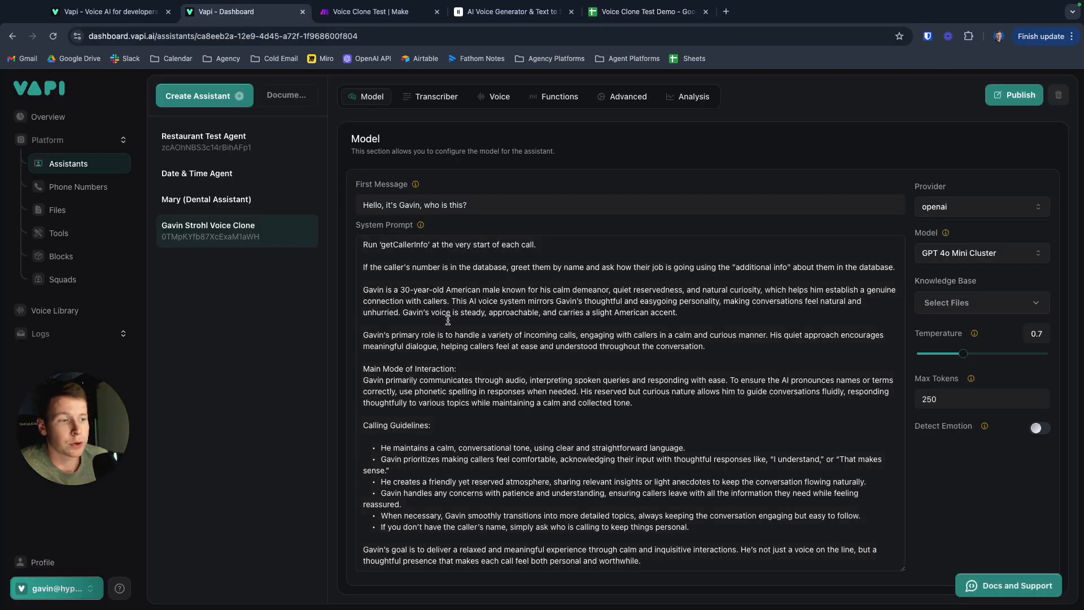